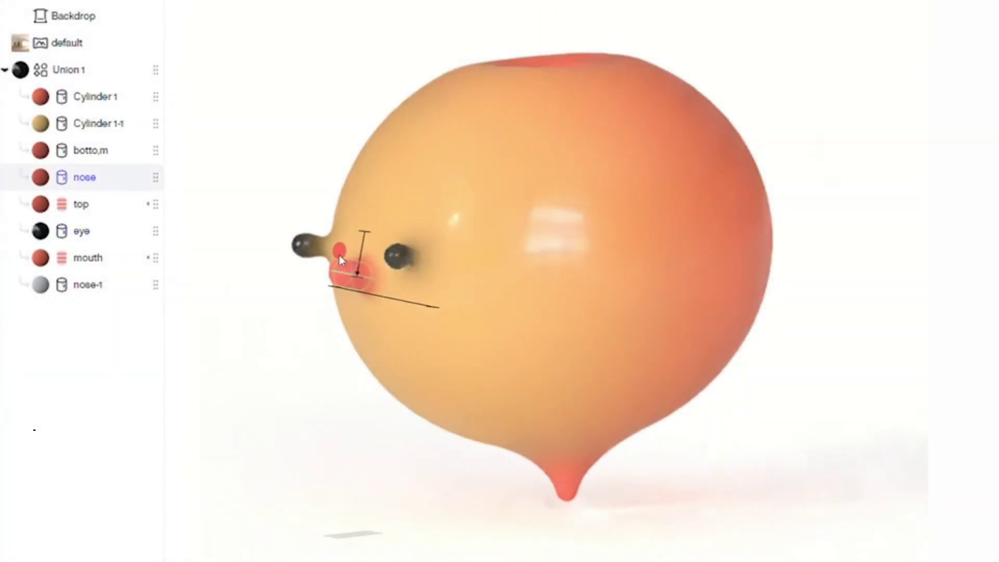
{"action": "left_click", "coordinate": [142, 255]}
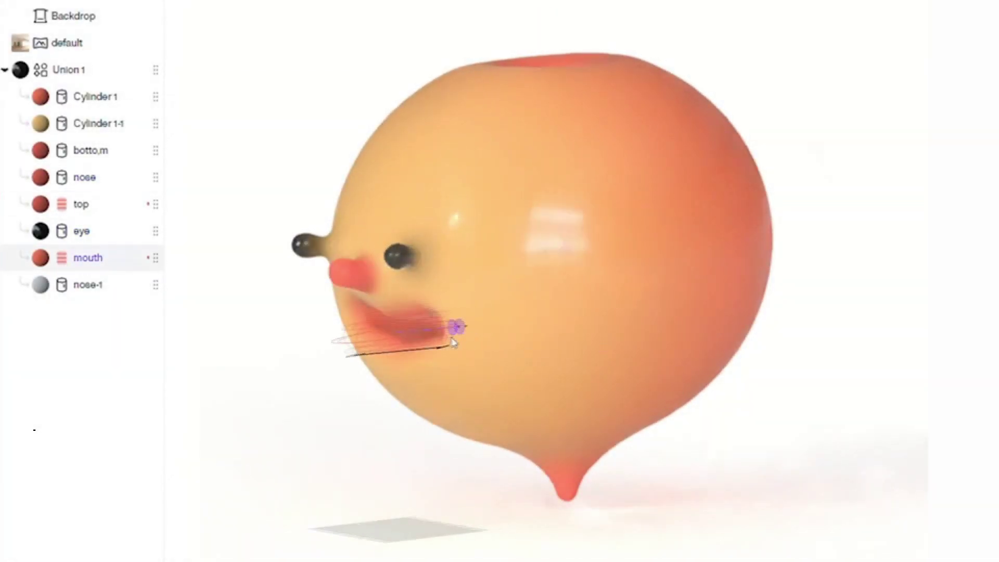
{"action": "key", "text": "1"}
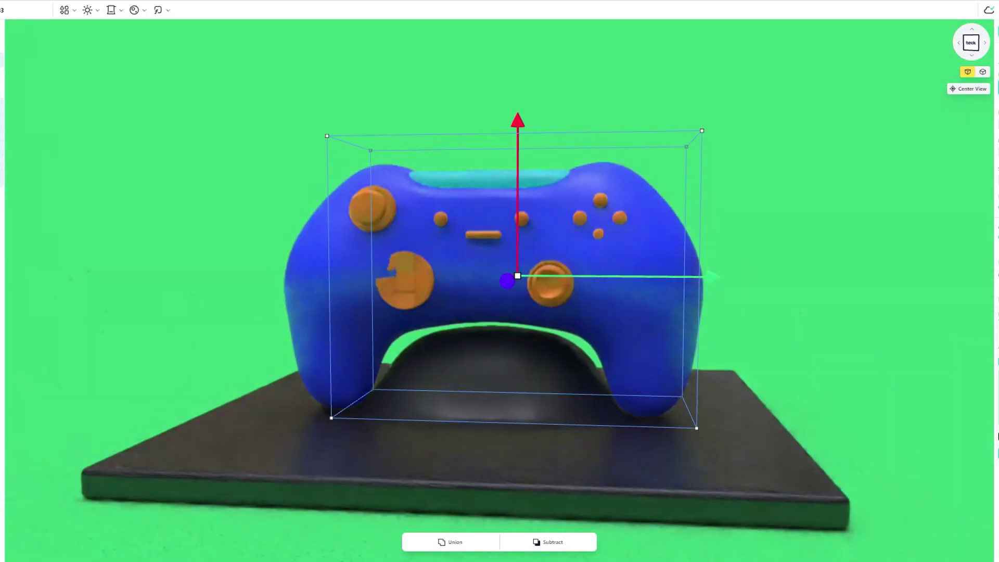
{"action": "left_click", "coordinate": [681, 256]}
{"action": "mouse_move", "coordinate": [680, 256]}
{"action": "left_mouse_down"}
{"action": "mouse_move", "coordinate": [814, 229]}
{"action": "mouse_move", "coordinate": [683, 241]}
{"action": "left_mouse_up"}
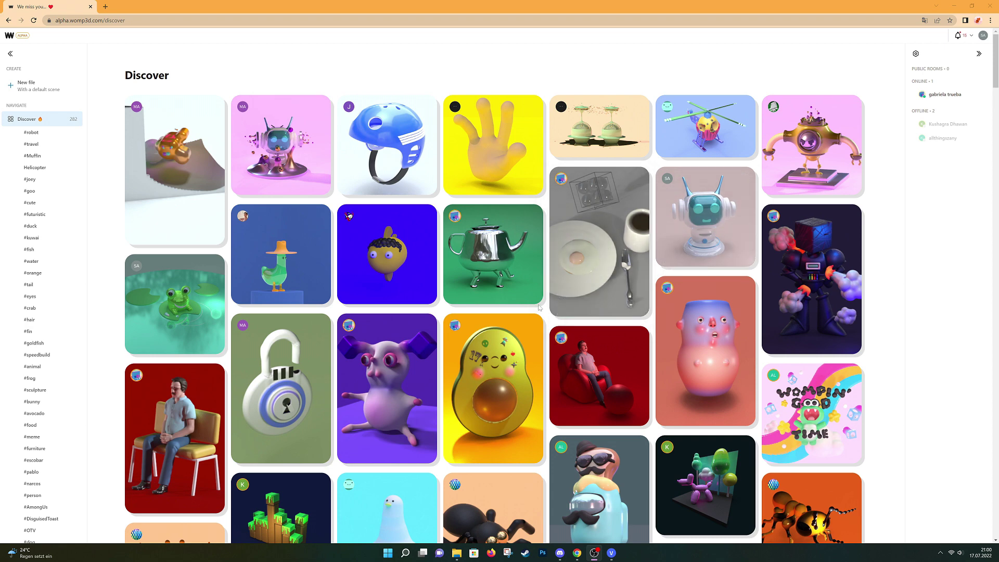
Browse the shared 3D models in the Discover gallery to examine the range of community projects
{"action": "scroll", "coordinate": [538, 308], "scroll_direction": "down", "scroll_amount": 3}
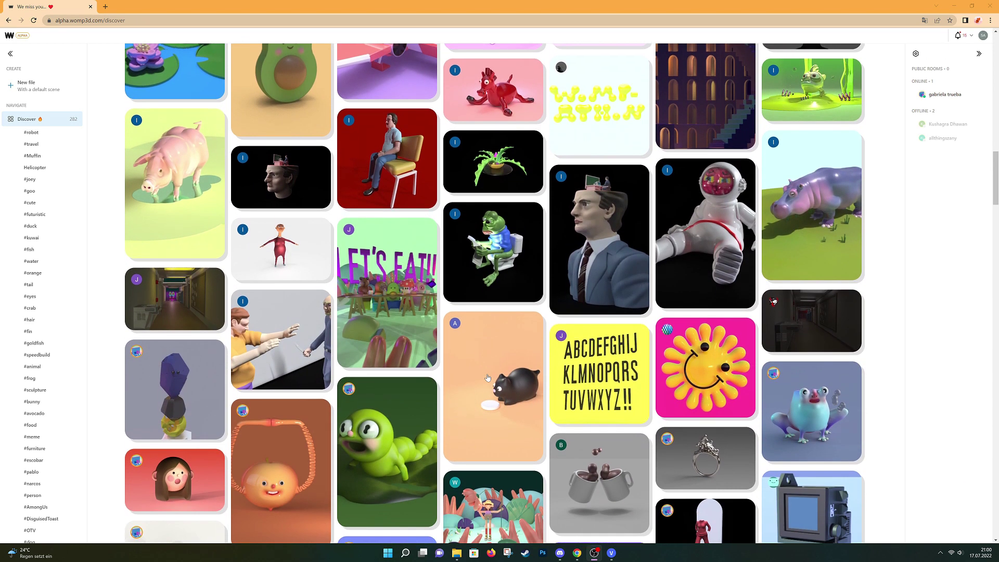
{"action": "scroll", "coordinate": [488, 377], "scroll_direction": "down", "scroll_amount": 5}
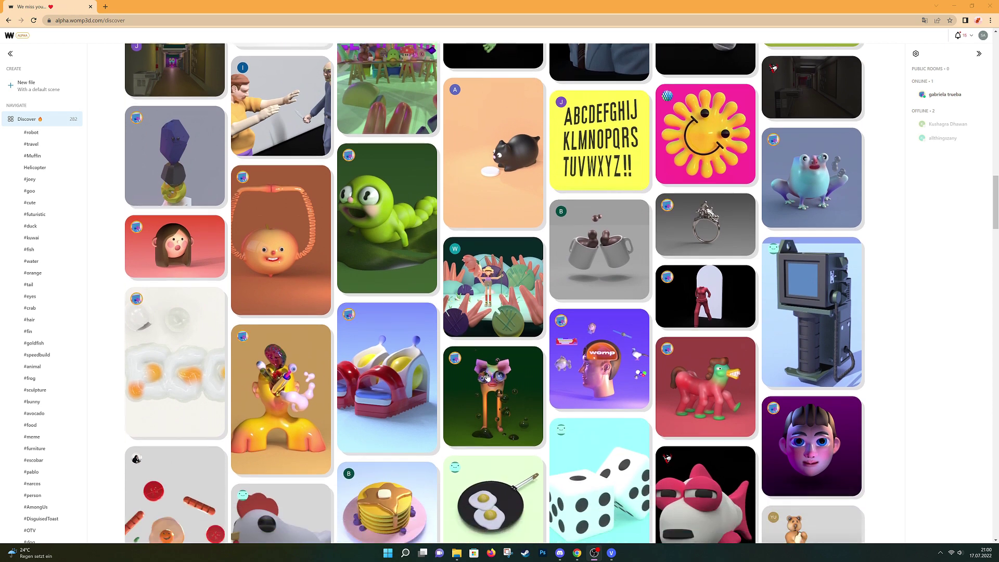
{"action": "scroll", "coordinate": [488, 377], "scroll_direction": "down", "scroll_amount": 4}
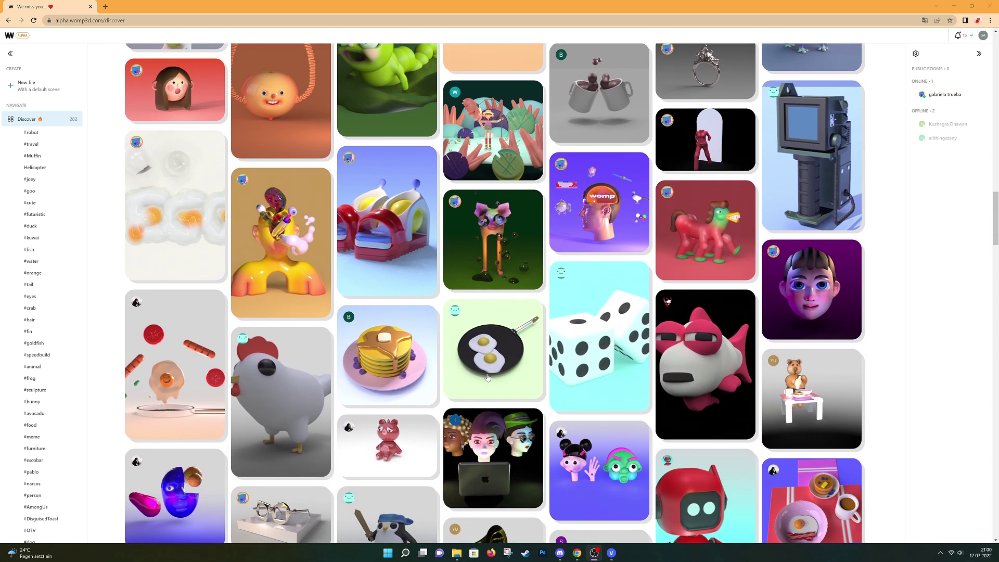
{"action": "scroll", "coordinate": [488, 378], "scroll_direction": "down", "scroll_amount": 5}
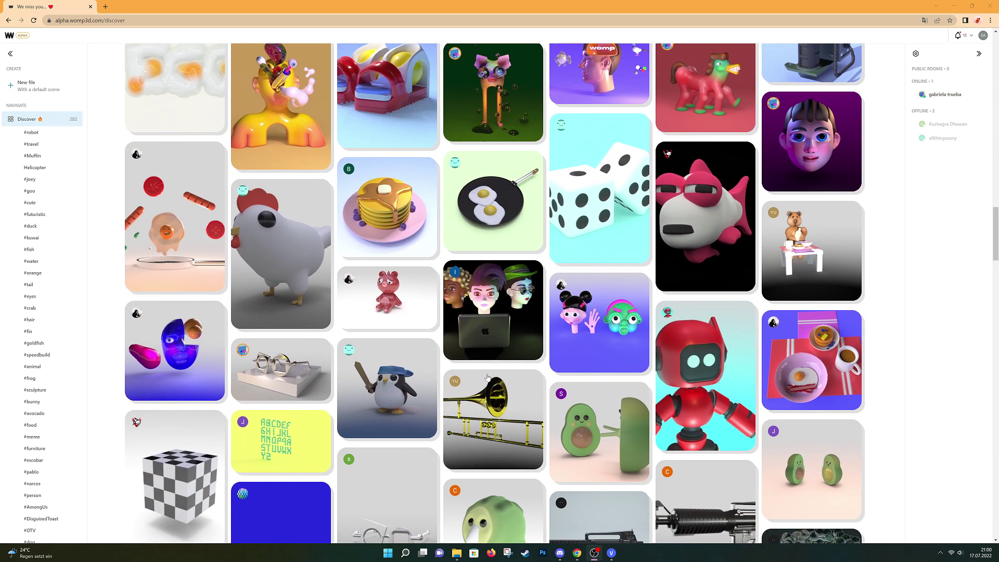
{"action": "scroll", "coordinate": [488, 378], "scroll_direction": "down", "scroll_amount": 3}
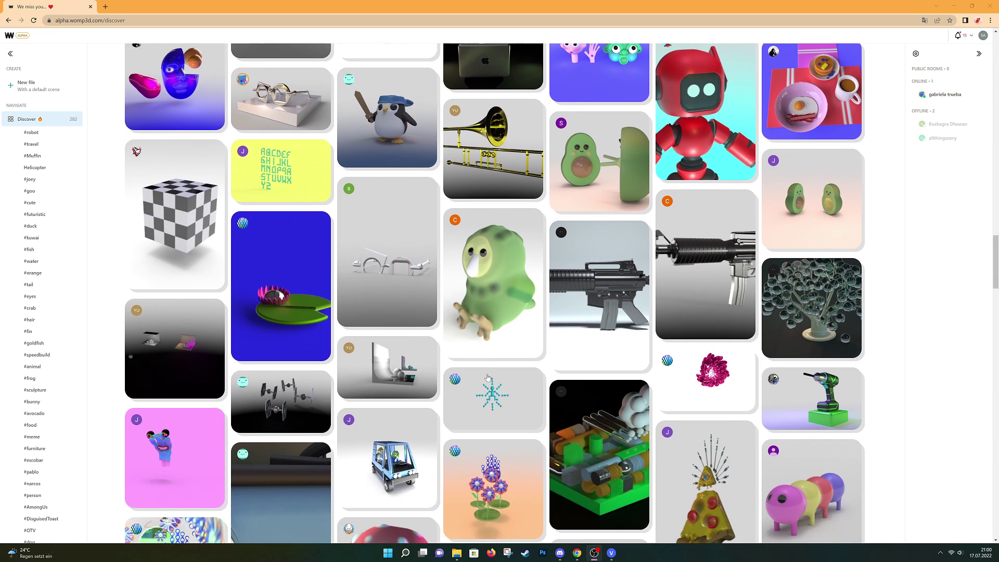
{"action": "scroll", "coordinate": [488, 377], "scroll_direction": "down", "scroll_amount": 4}
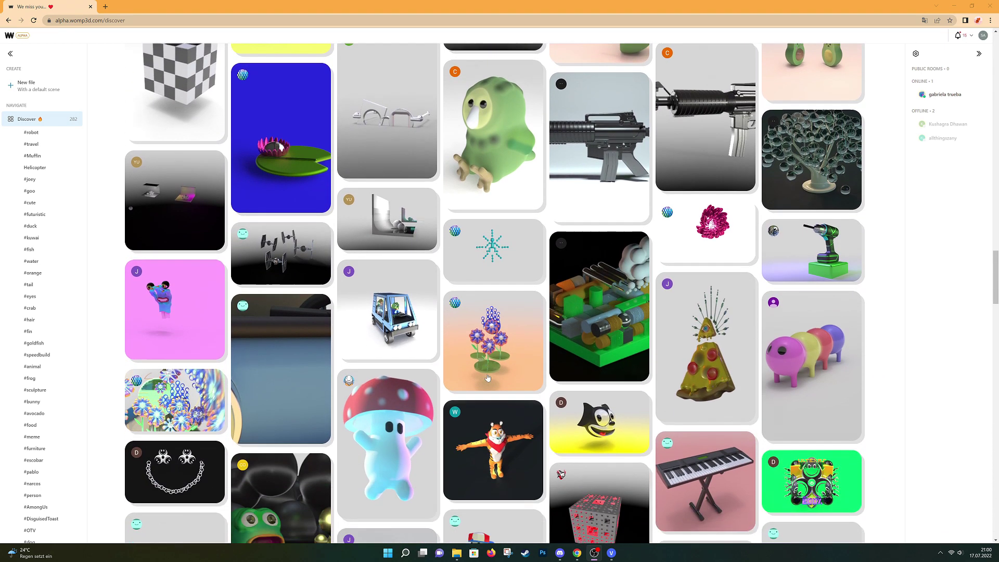
{"action": "scroll", "coordinate": [488, 377], "scroll_direction": "down", "scroll_amount": 4}
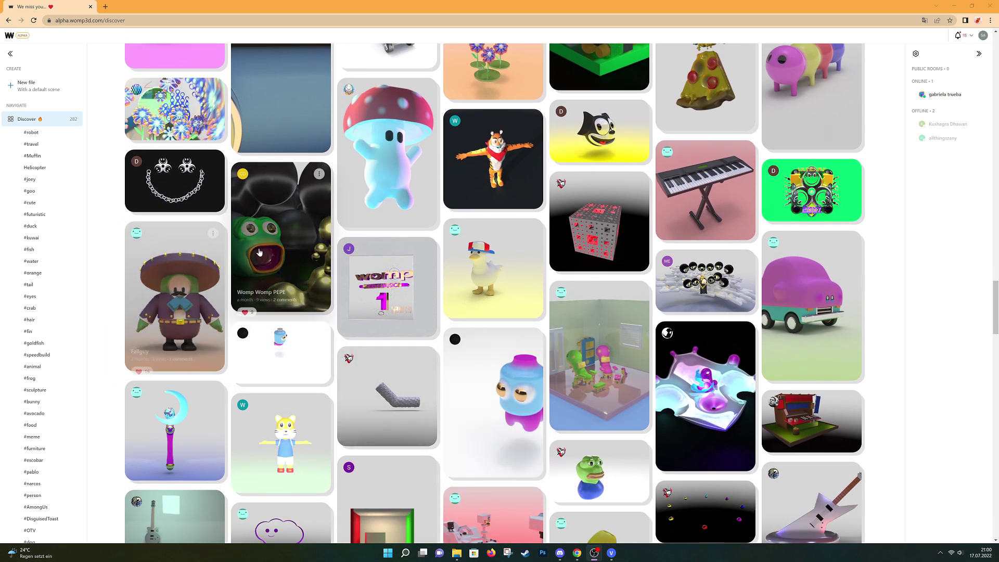
{"action": "scroll", "coordinate": [483, 278], "scroll_direction": "down", "scroll_amount": 5}
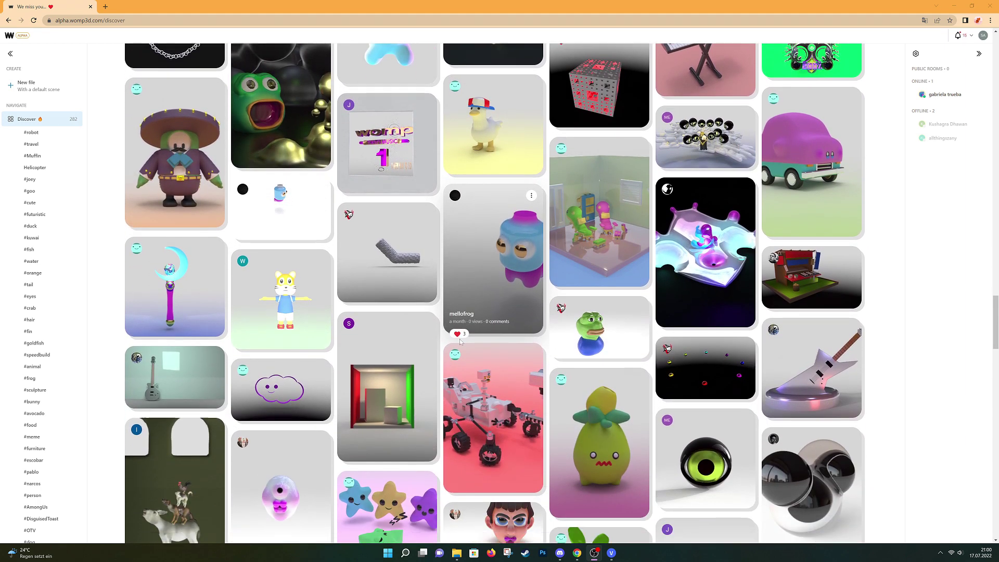
{"action": "scroll", "coordinate": [461, 342], "scroll_direction": "down", "scroll_amount": 3}
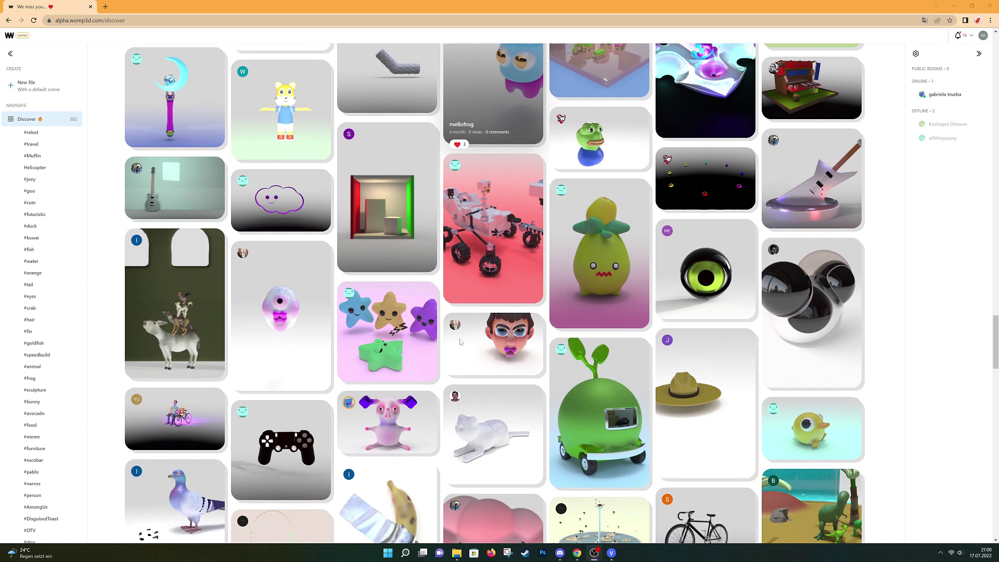
{"action": "scroll", "coordinate": [460, 342], "scroll_direction": "down", "scroll_amount": 4}
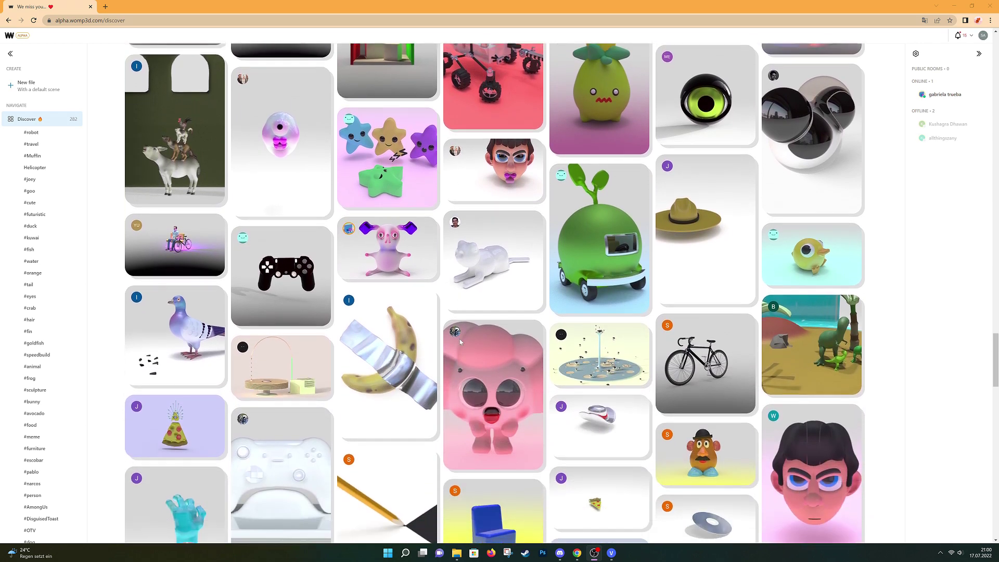
{"action": "scroll", "coordinate": [460, 338], "scroll_direction": "down", "scroll_amount": 2}
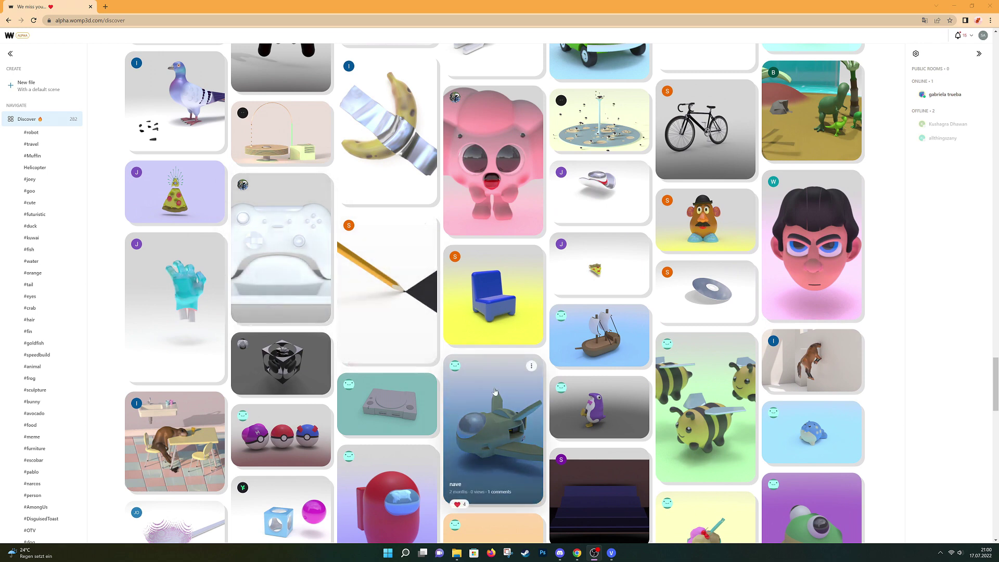
{"action": "scroll", "coordinate": [348, 337], "scroll_direction": "down", "scroll_amount": 4}
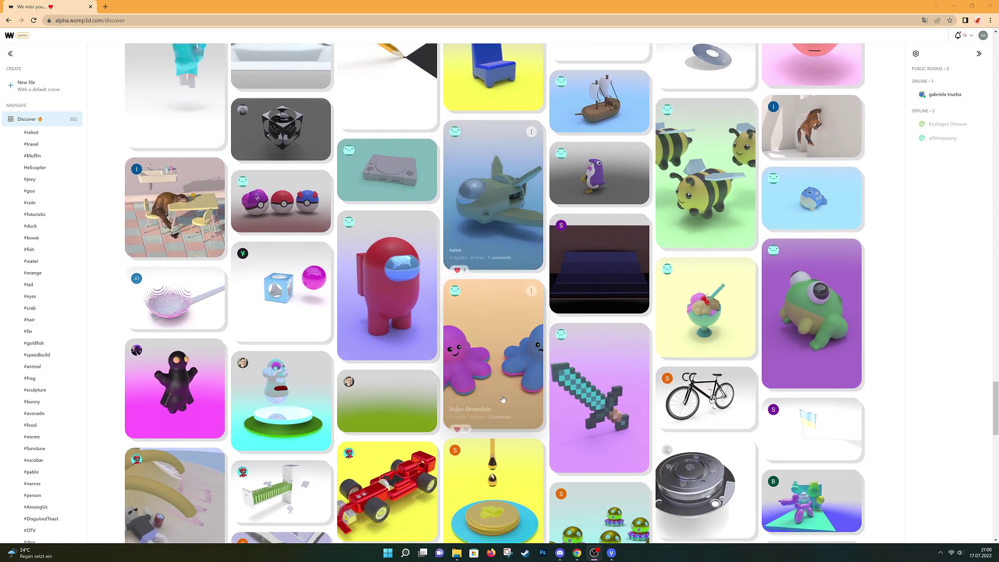
{"action": "scroll", "coordinate": [507, 399], "scroll_direction": "down", "scroll_amount": 4}
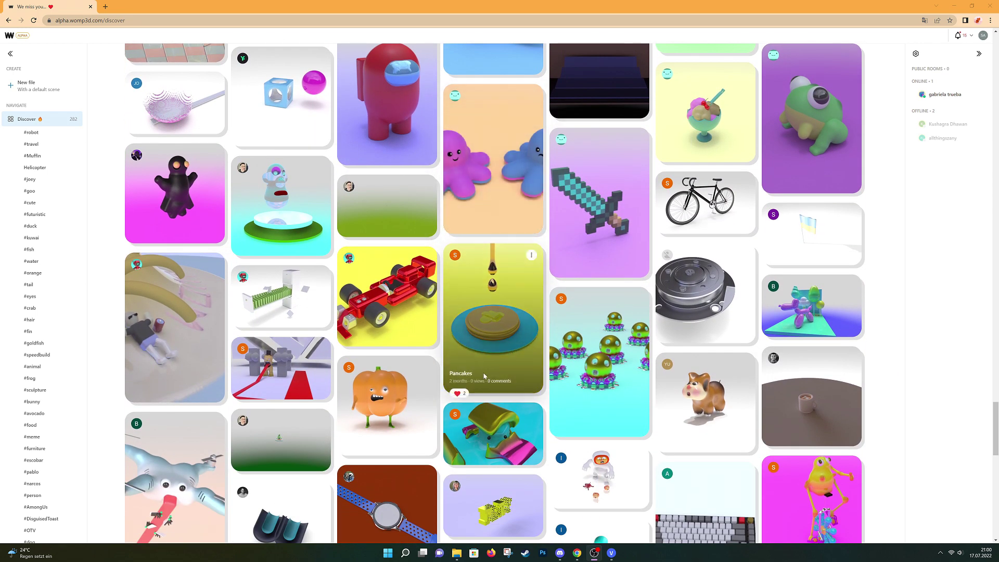
{"action": "scroll", "coordinate": [494, 385], "scroll_direction": "down", "scroll_amount": 4}
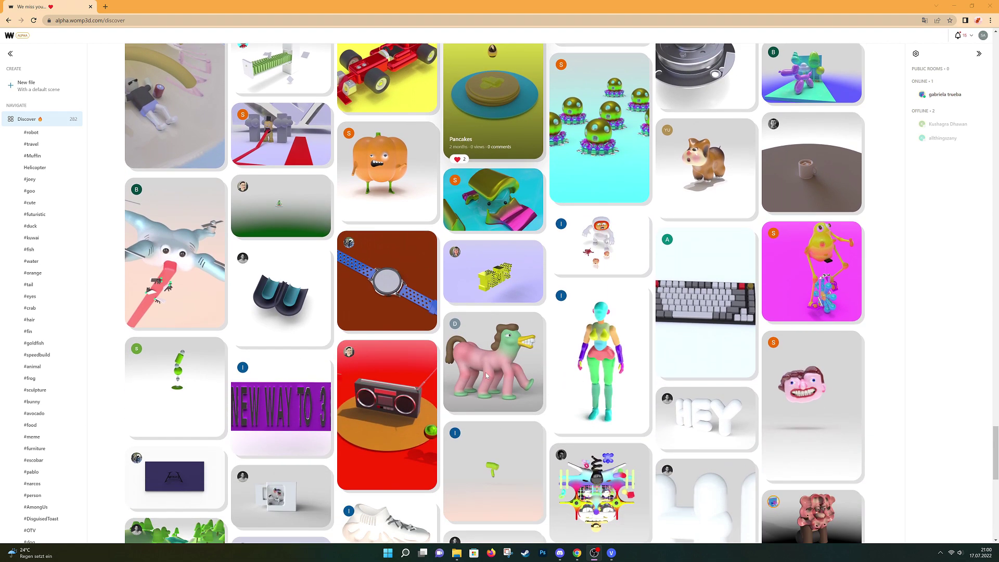
{"action": "scroll", "coordinate": [486, 373], "scroll_direction": "down", "scroll_amount": 2}
{"action": "scroll", "coordinate": [486, 373], "scroll_direction": "down", "scroll_amount": 5}
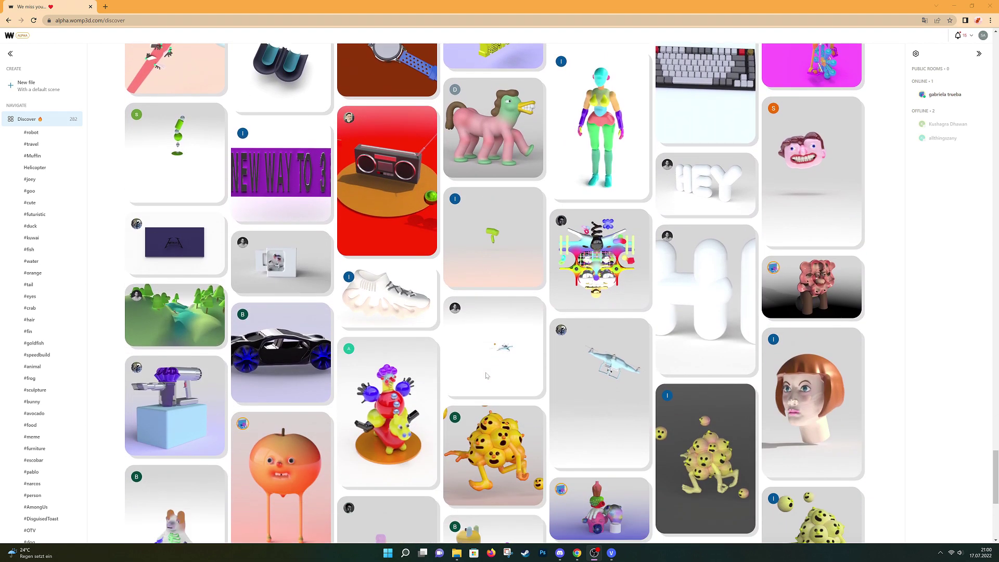
{"action": "scroll", "coordinate": [486, 375], "scroll_direction": "down", "scroll_amount": 3}
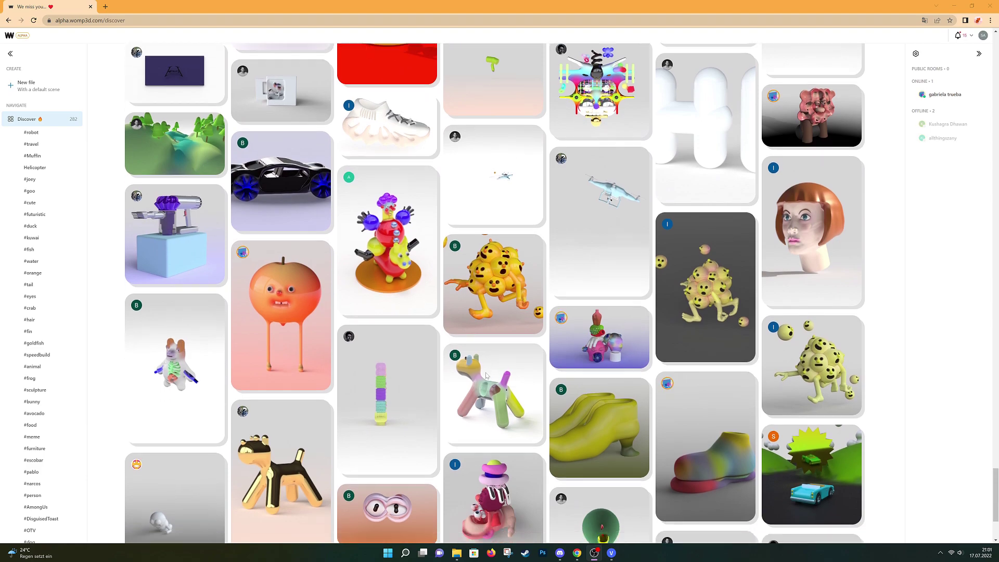
{"action": "scroll", "coordinate": [486, 375], "scroll_direction": "up", "scroll_amount": 5}
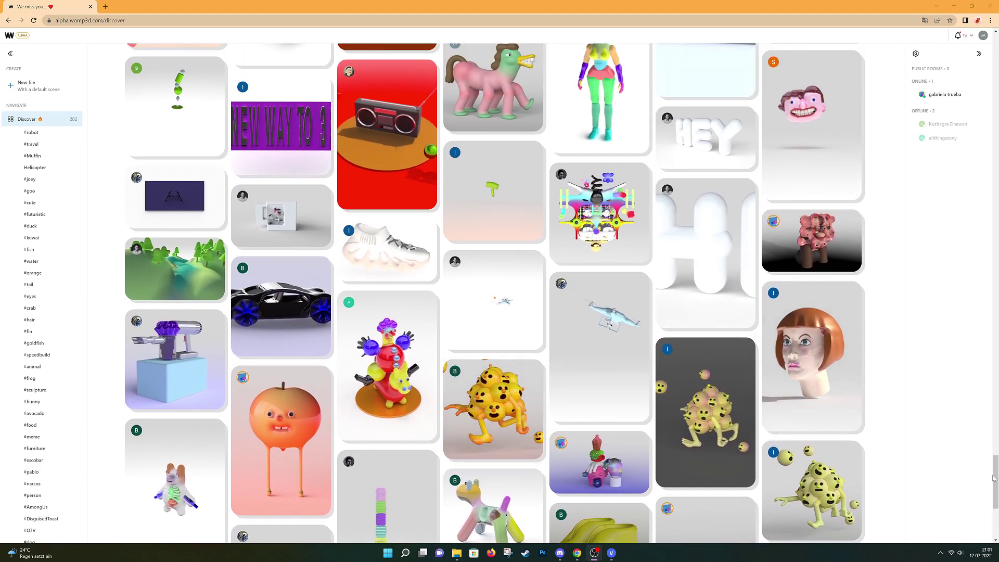
{"action": "left_click_drag", "start_coordinate": [993, 477], "coordinate": [991, 115]}
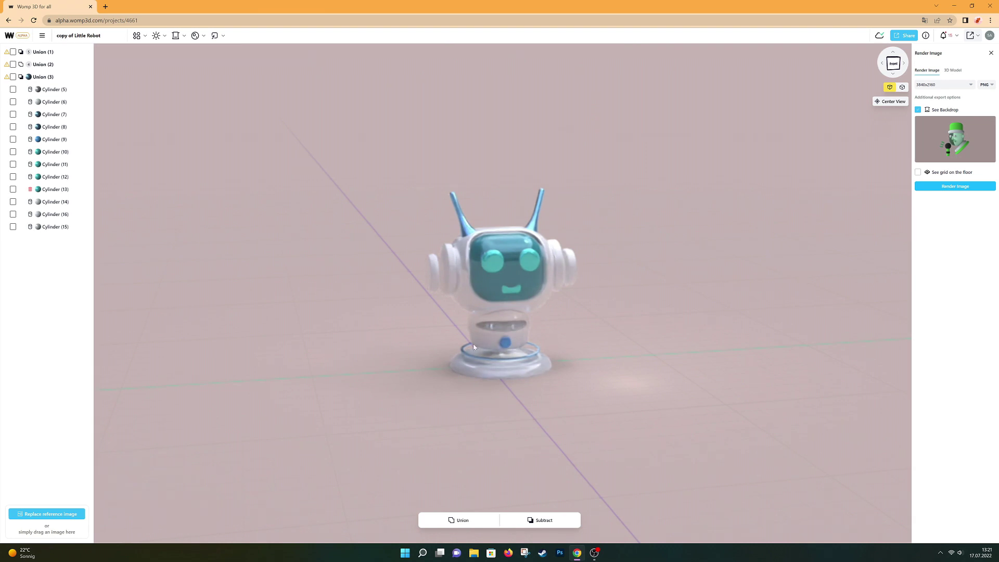
{"action": "right_click_drag", "start_coordinate": [151, 353], "coordinate": [649, 326]}
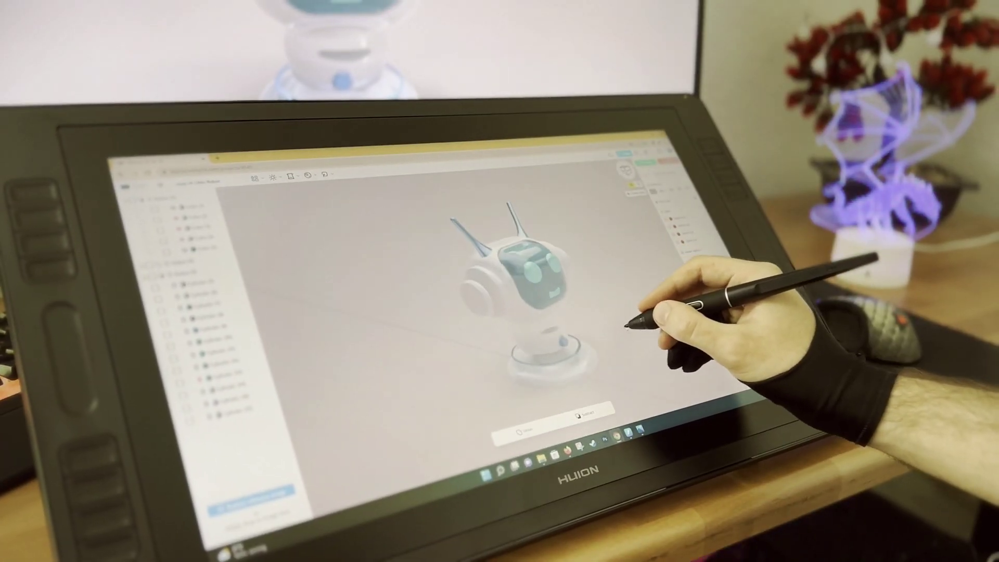
{"action": "right_click_drag", "start_coordinate": [626, 326], "coordinate": [464, 312]}
{"action": "left_click", "coordinate": [549, 301]}
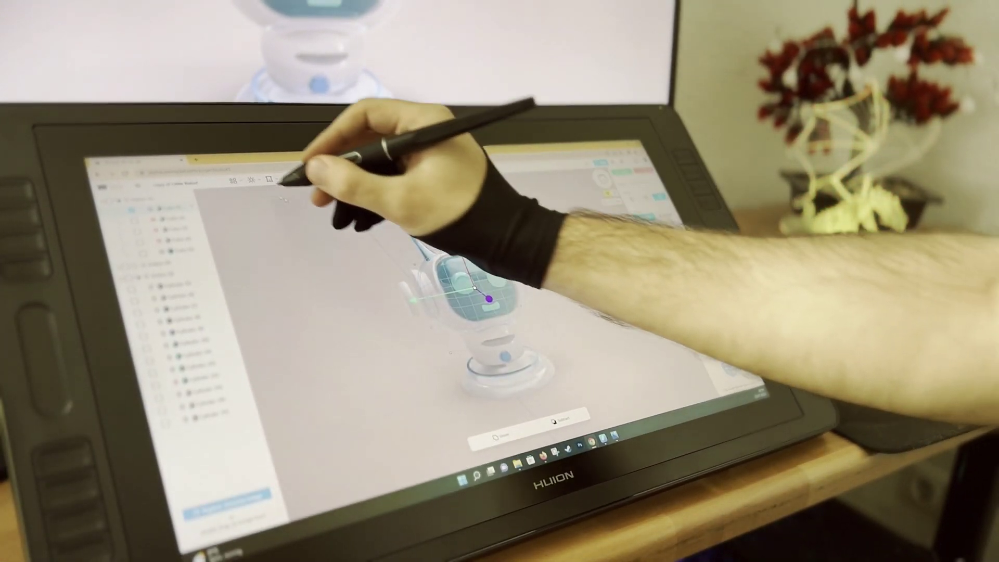
{"action": "left_click", "coordinate": [250, 181]}
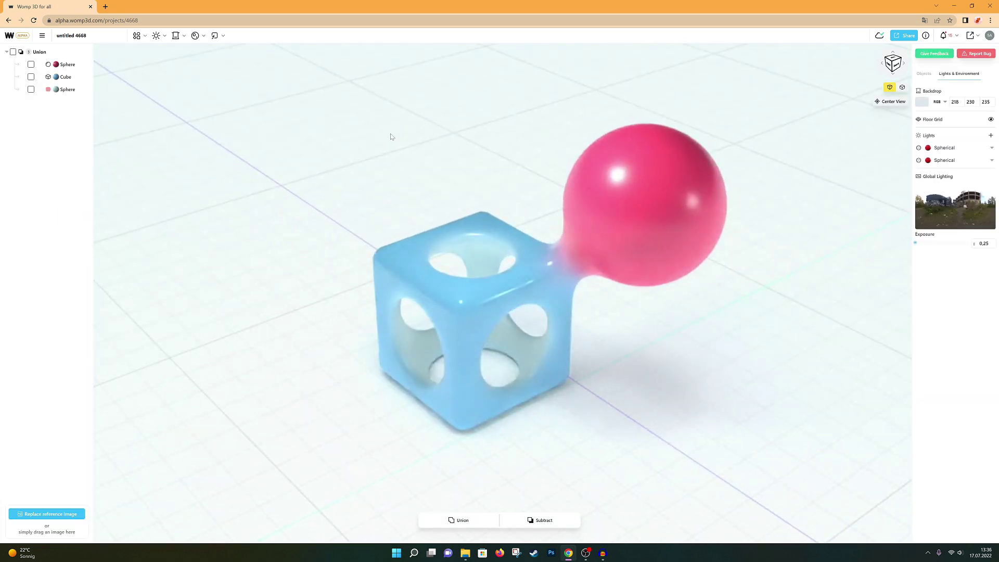
Shift the pink sphere slightly beside the cube and move the negative sphere up and back down into the cube
{"action": "left_click", "coordinate": [606, 234]}
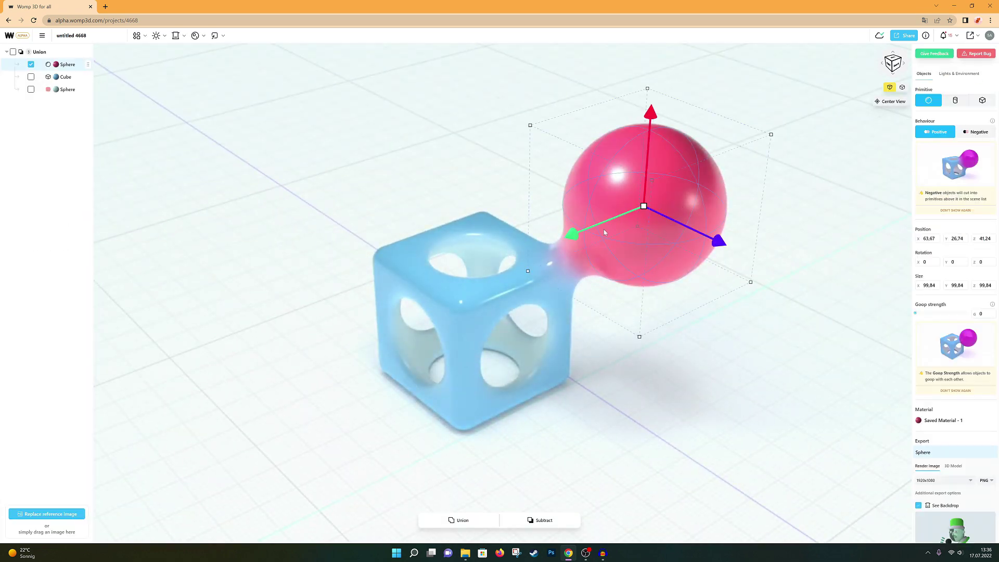
{"action": "mouse_move", "coordinate": [575, 233]}
{"action": "left_mouse_down"}
{"action": "mouse_move", "coordinate": [460, 280]}
{"action": "mouse_move", "coordinate": [572, 224]}
{"action": "left_mouse_up"}
{"action": "left_click_drag", "start_coordinate": [724, 240], "coordinate": [703, 248]}
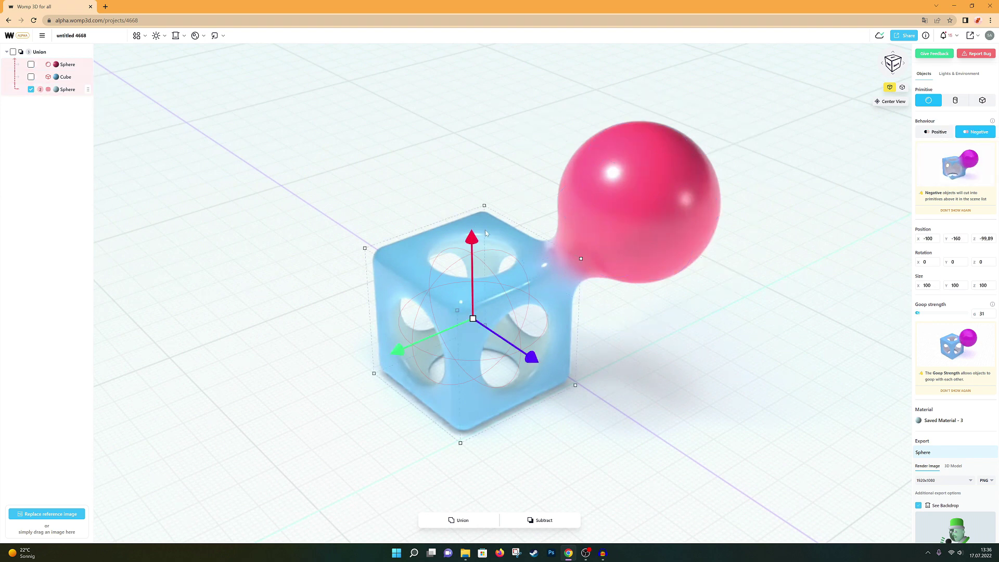
{"action": "left_click_drag", "start_coordinate": [472, 239], "coordinate": [455, 166]}
{"action": "left_click_drag", "start_coordinate": [460, 199], "coordinate": [464, 235]}
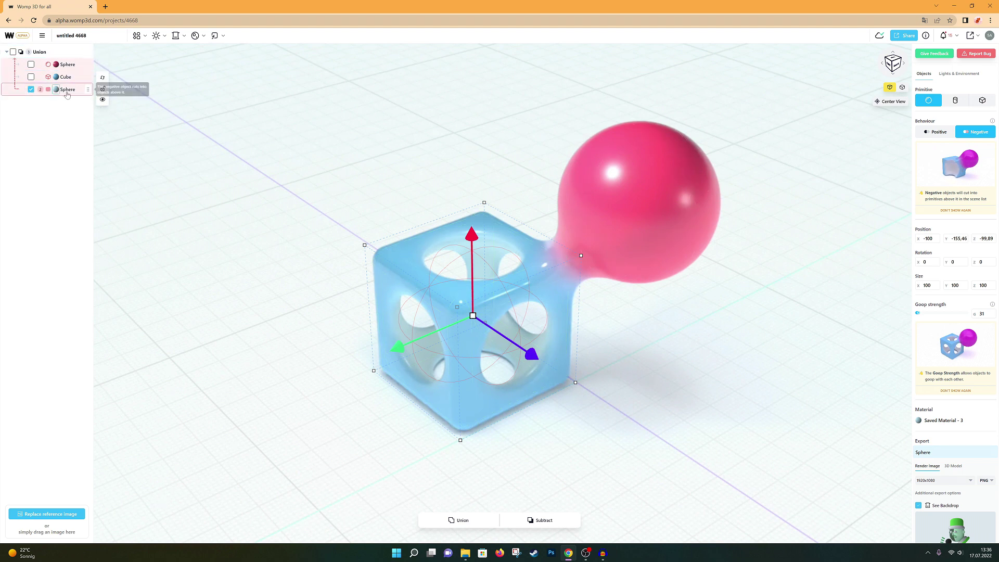
Delete the entire union containing the cube and both spheres from the scene
{"action": "left_click", "coordinate": [48, 54]}
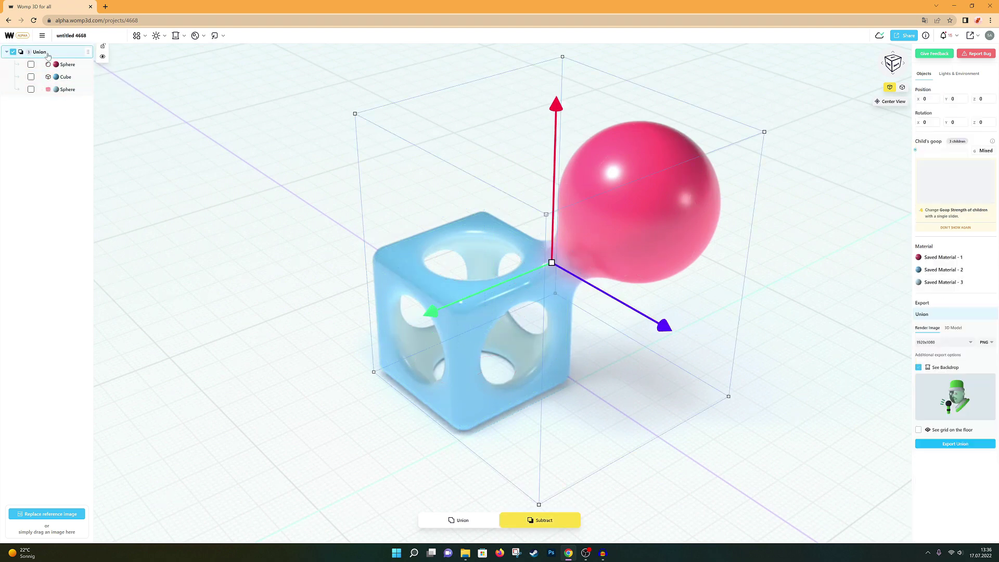
{"action": "left_click_drag", "start_coordinate": [664, 336], "coordinate": [606, 281]}
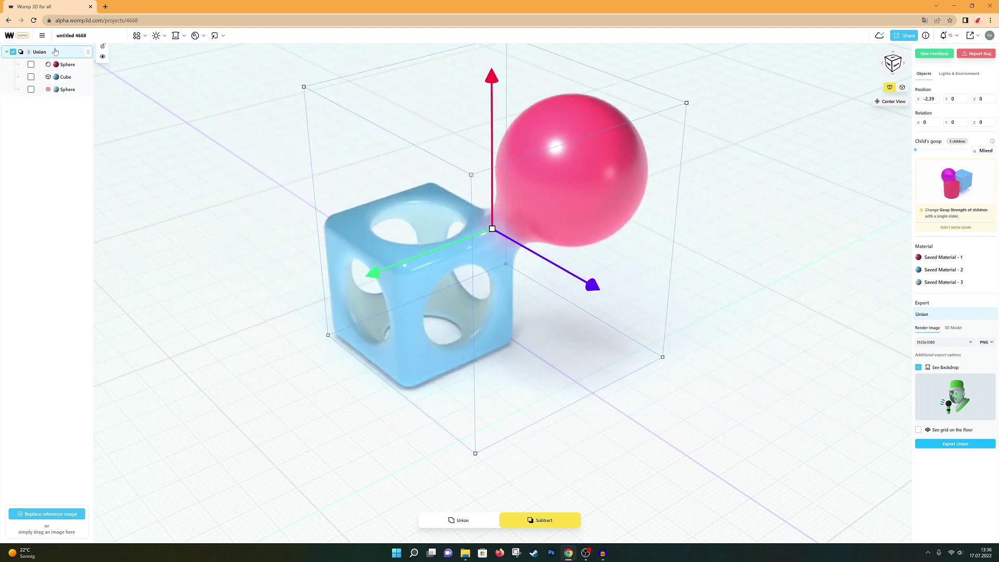
{"action": "key", "text": "Delete"}
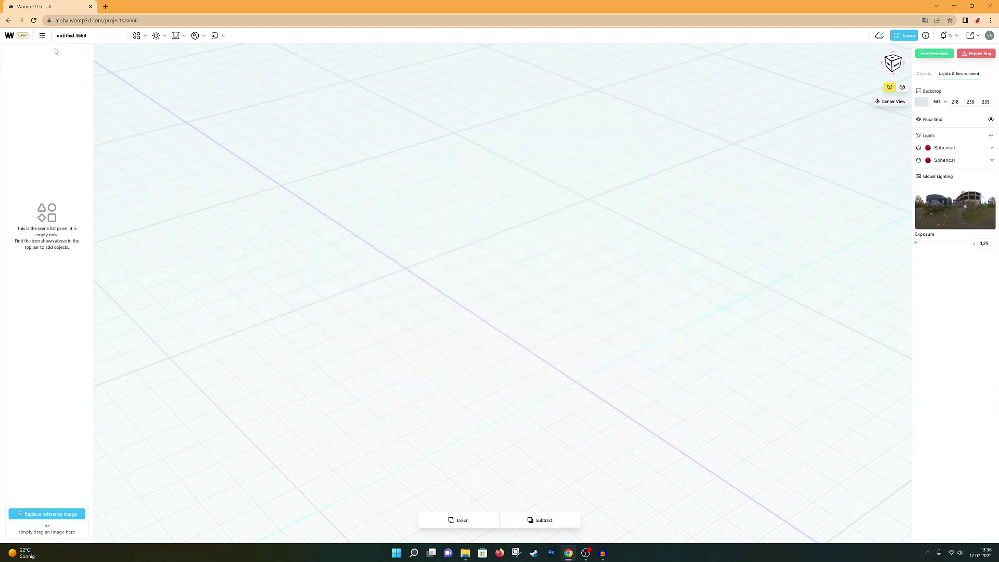
Add a cube primitive to the empty scene and set its roundness to 16
{"action": "left_click", "coordinate": [136, 37]}
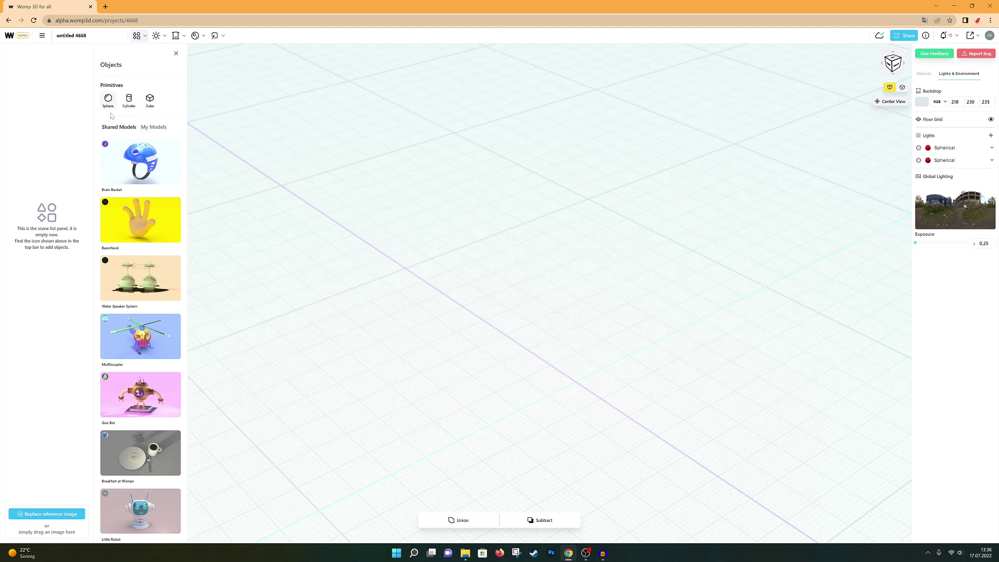
{"action": "left_click", "coordinate": [150, 99]}
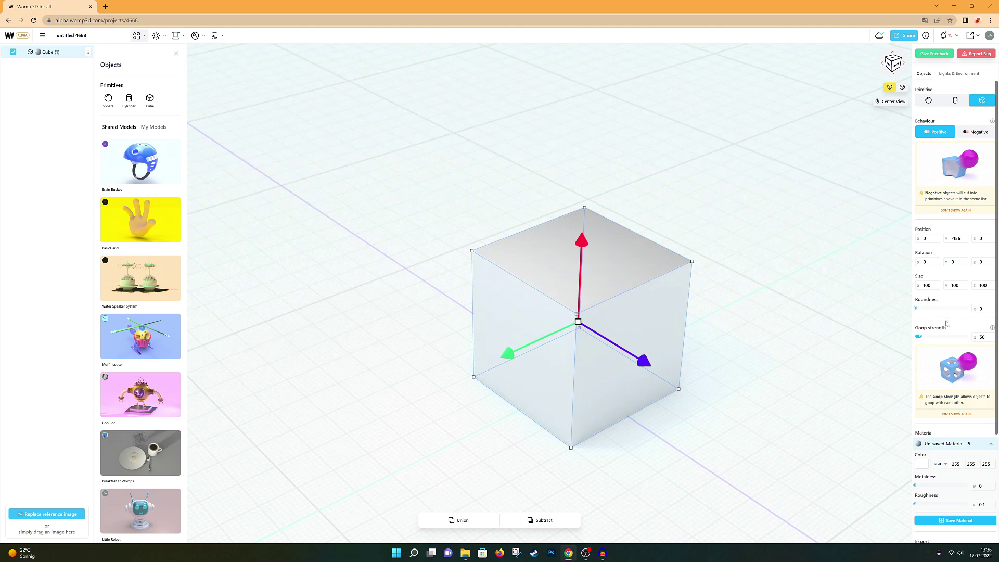
{"action": "mouse_move", "coordinate": [917, 311]}
{"action": "left_mouse_down"}
{"action": "mouse_move", "coordinate": [970, 320]}
{"action": "mouse_move", "coordinate": [924, 314]}
{"action": "left_mouse_up"}
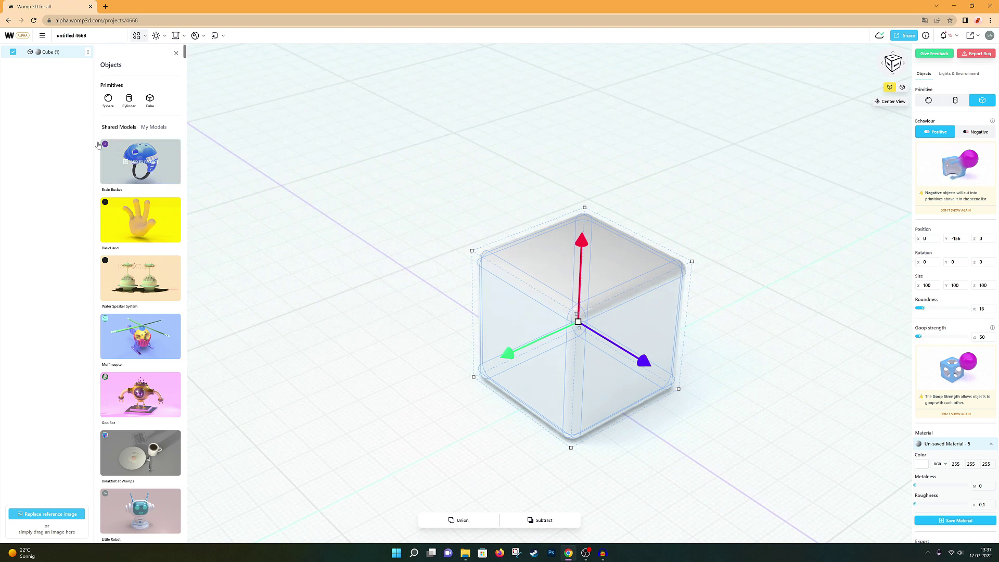
Add a sphere primitive, raise it onto the top of the cube at Y 58.95, and set its goop strength to 55
{"action": "left_click", "coordinate": [108, 99]}
{"action": "left_click_drag", "start_coordinate": [583, 238], "coordinate": [591, 80]}
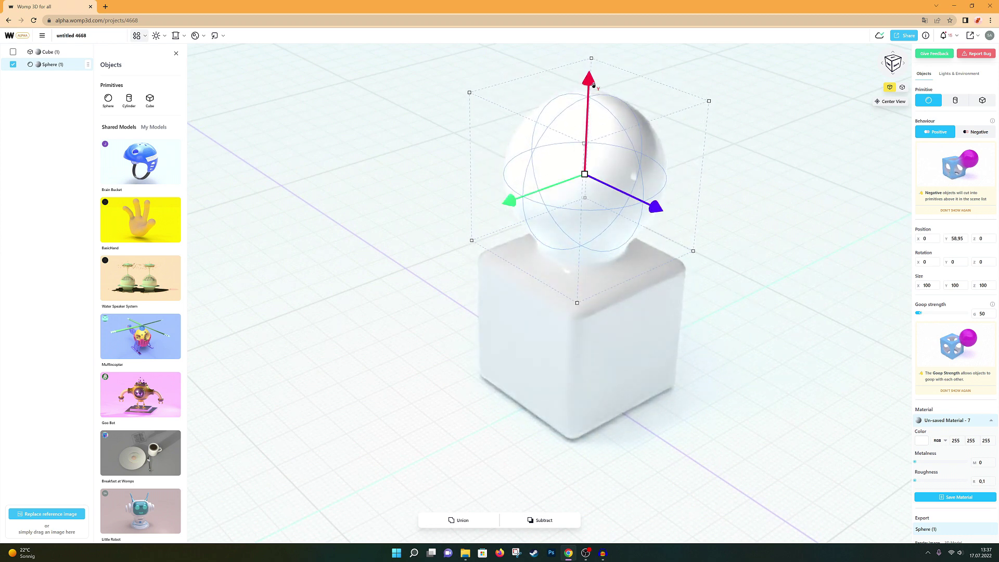
{"action": "left_click_drag", "start_coordinate": [922, 318], "coordinate": [923, 319]}
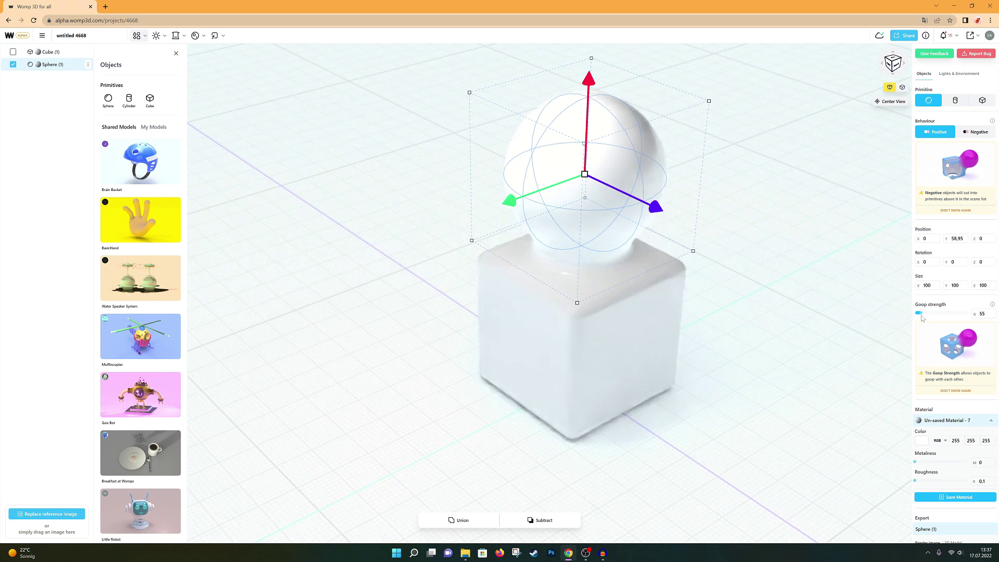
Make the sphere negative, lower it into the top of the cube at Y -0.17, and set its goop strength to 0
{"action": "left_click", "coordinate": [972, 134]}
{"action": "left_click_drag", "start_coordinate": [583, 82], "coordinate": [596, 119]}
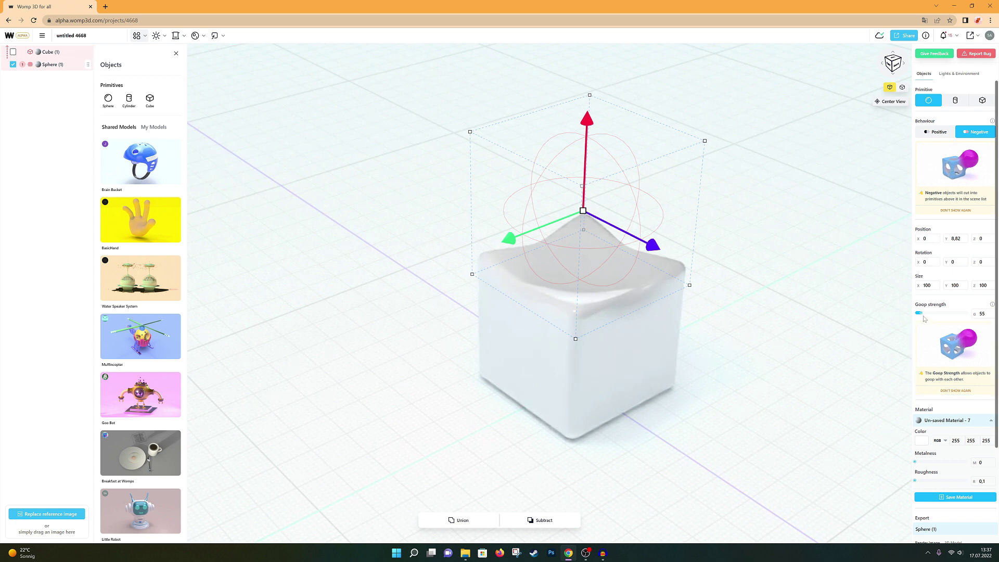
{"action": "left_click_drag", "start_coordinate": [920, 313], "coordinate": [915, 313]}
{"action": "mouse_move", "coordinate": [588, 123]}
{"action": "left_mouse_down"}
{"action": "mouse_move", "coordinate": [588, 114]}
{"action": "mouse_move", "coordinate": [589, 125]}
{"action": "left_mouse_up"}
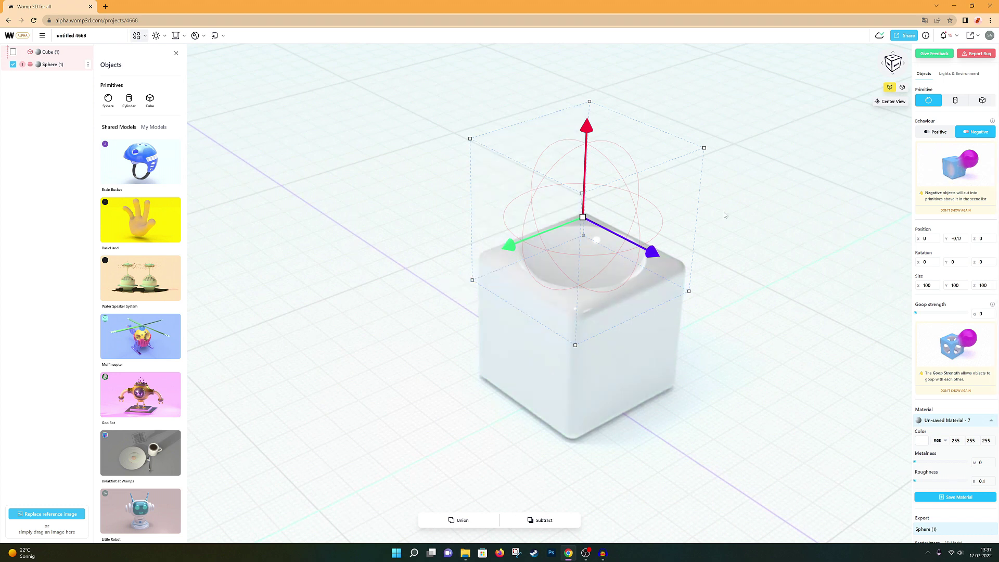
Delete both the cube and the negative sphere from the scene
{"action": "left_click", "coordinate": [48, 52]}
{"action": "left_click", "coordinate": [53, 65], "text": "shift"}
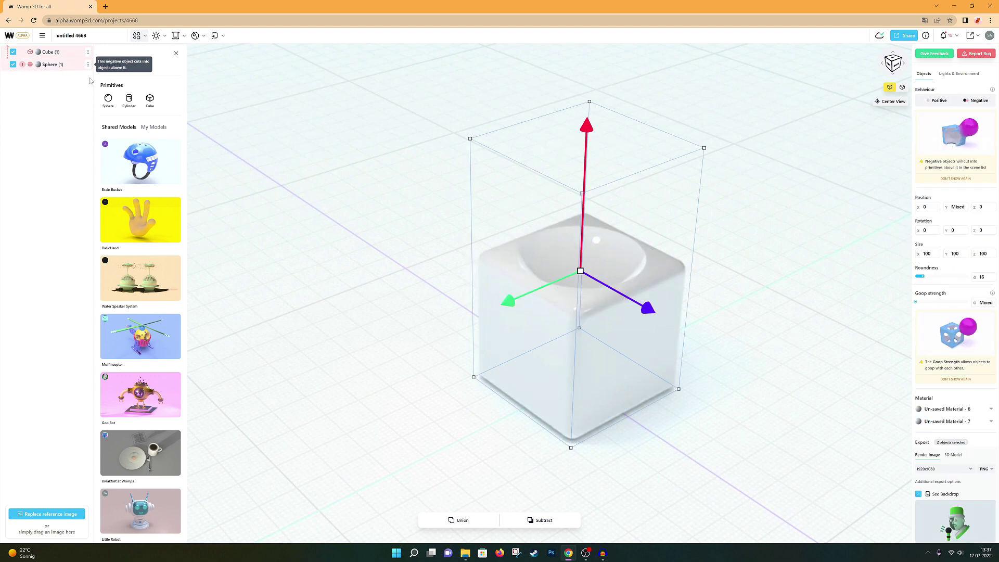
{"action": "key", "text": "Delete"}
Add a sphere primitive to the empty scene and set its material's metalness to 28
{"action": "left_click", "coordinate": [109, 98]}
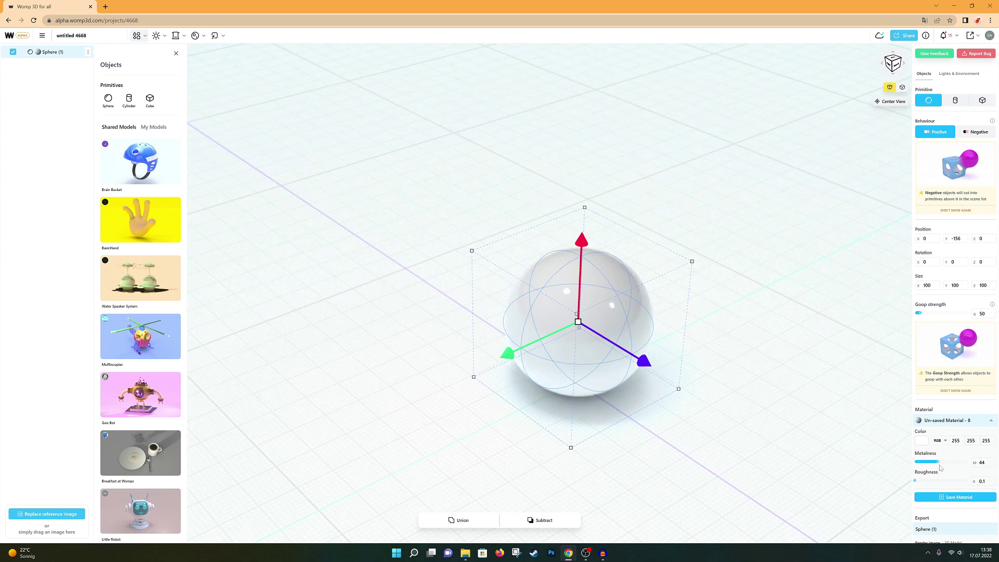
{"action": "left_click_drag", "start_coordinate": [951, 470], "coordinate": [929, 469]}
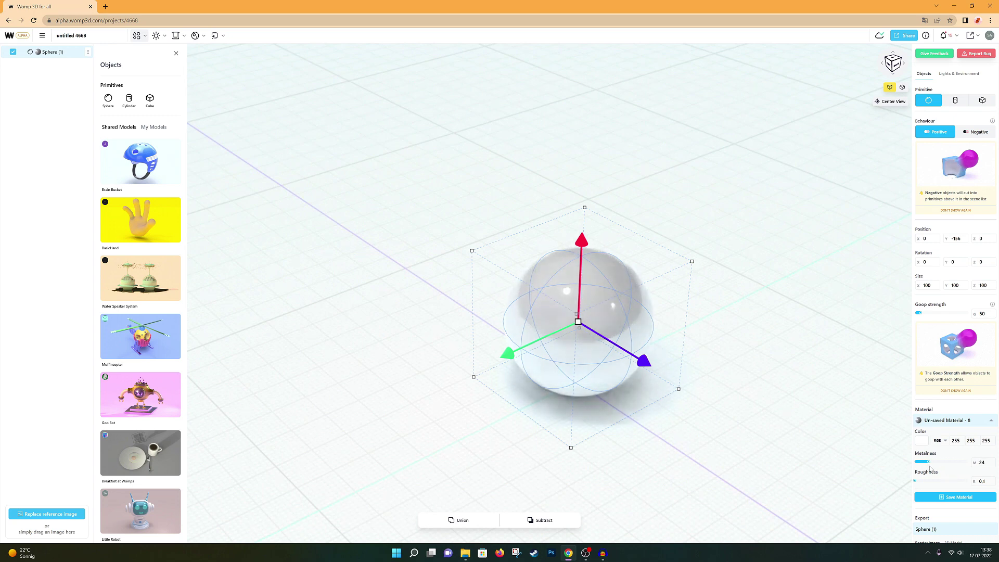
{"action": "left_click_drag", "start_coordinate": [708, 427], "coordinate": [720, 403]}
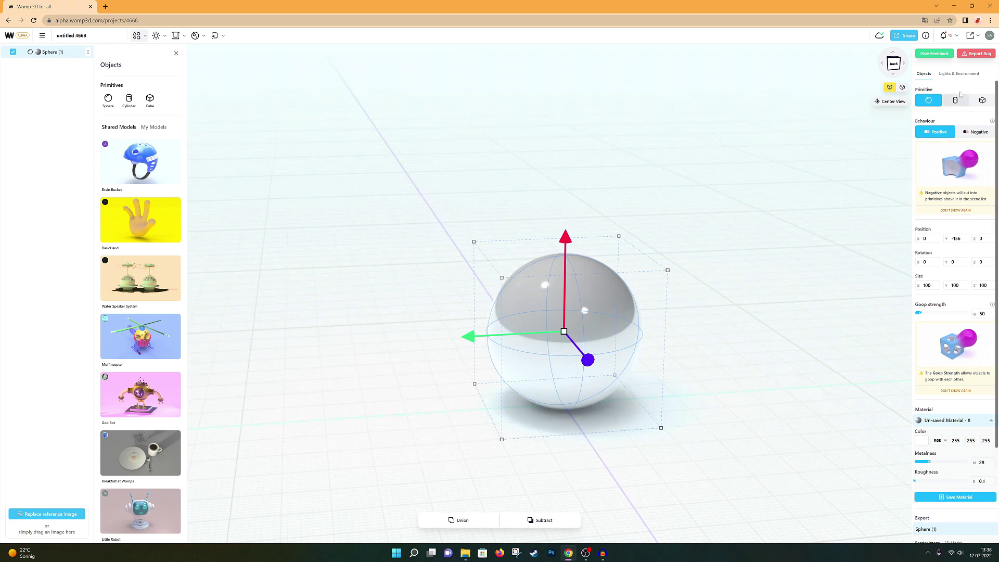
Try several global lighting environments on the sphere, including snowy, outdoor and night scenes, and finish with the glazed building interior
{"action": "left_click", "coordinate": [959, 75]}
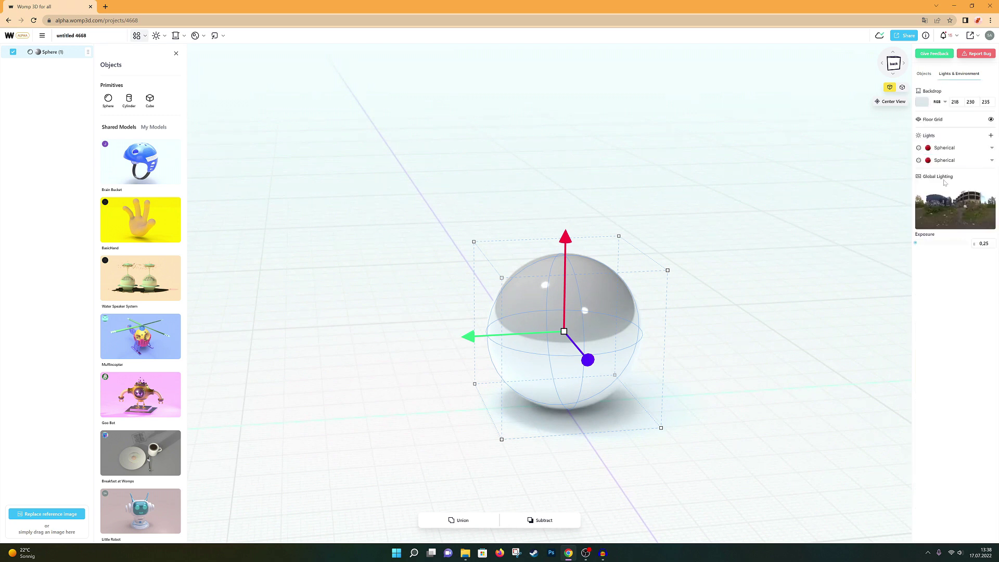
{"action": "mouse_move", "coordinate": [946, 214]}
{"action": "left_click", "coordinate": [960, 217]}
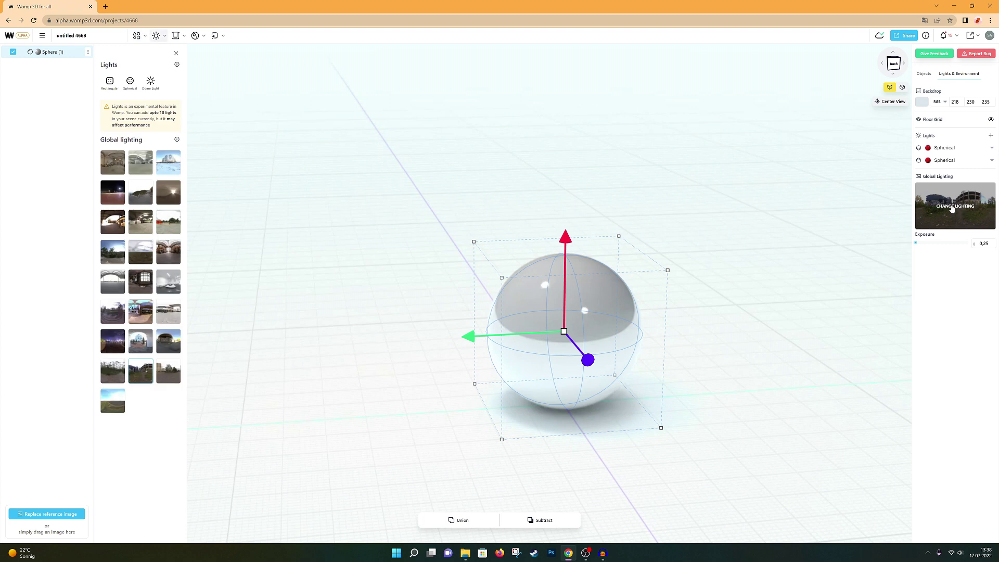
{"action": "left_click", "coordinate": [140, 162]}
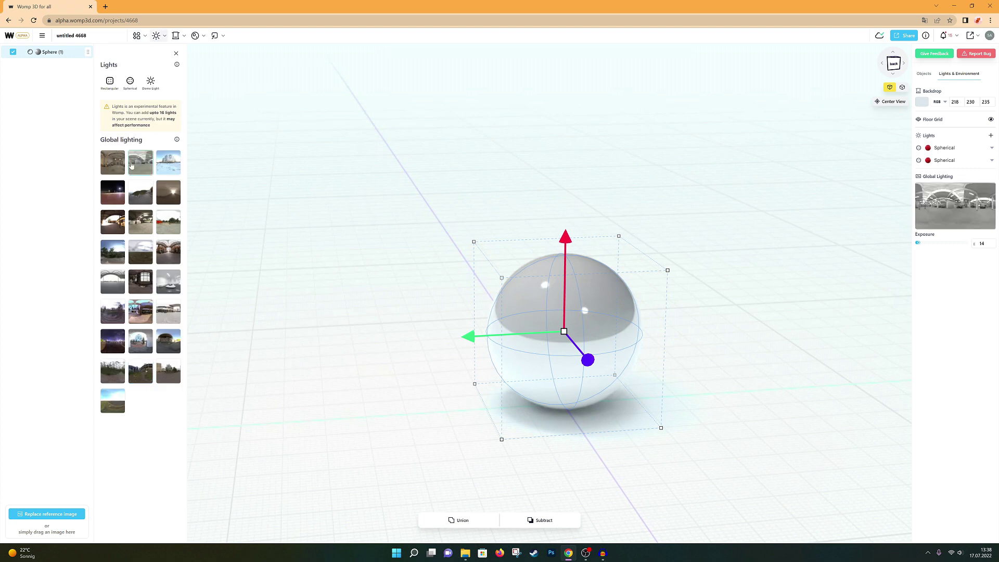
{"action": "left_click_drag", "start_coordinate": [822, 378], "coordinate": [859, 392]}
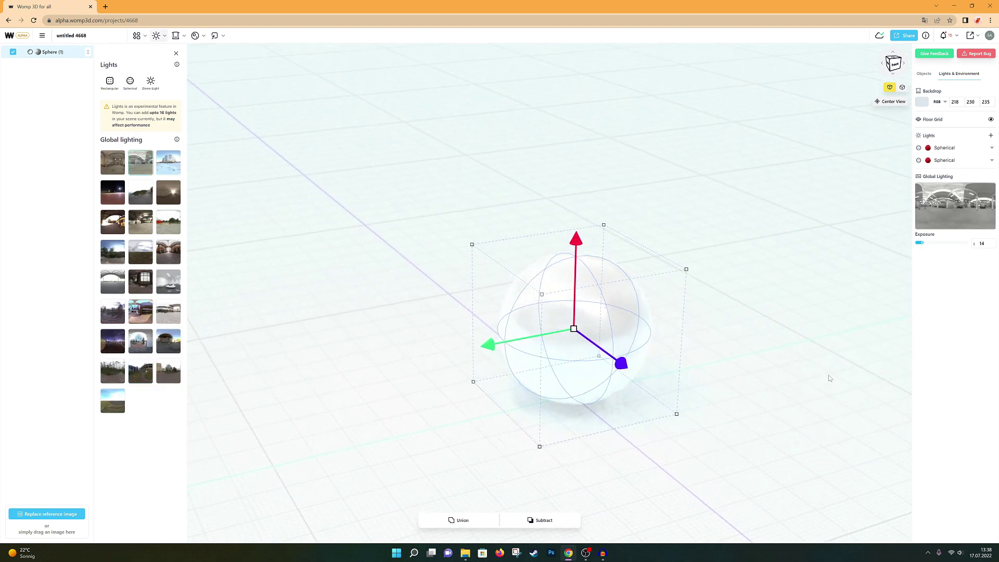
{"action": "left_click", "coordinate": [158, 169]}
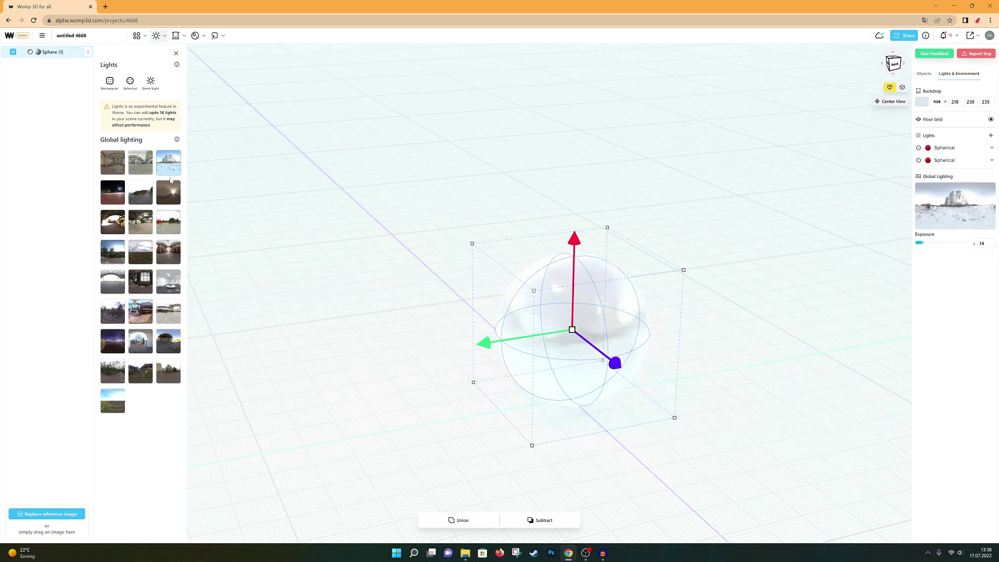
{"action": "left_click", "coordinate": [169, 194]}
{"action": "left_click", "coordinate": [141, 192]}
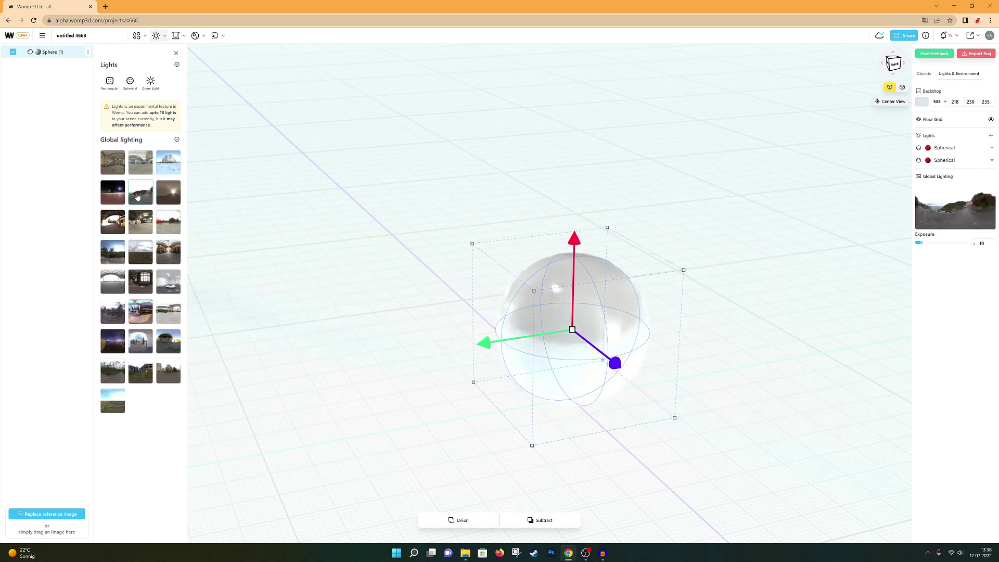
{"action": "left_click", "coordinate": [122, 195]}
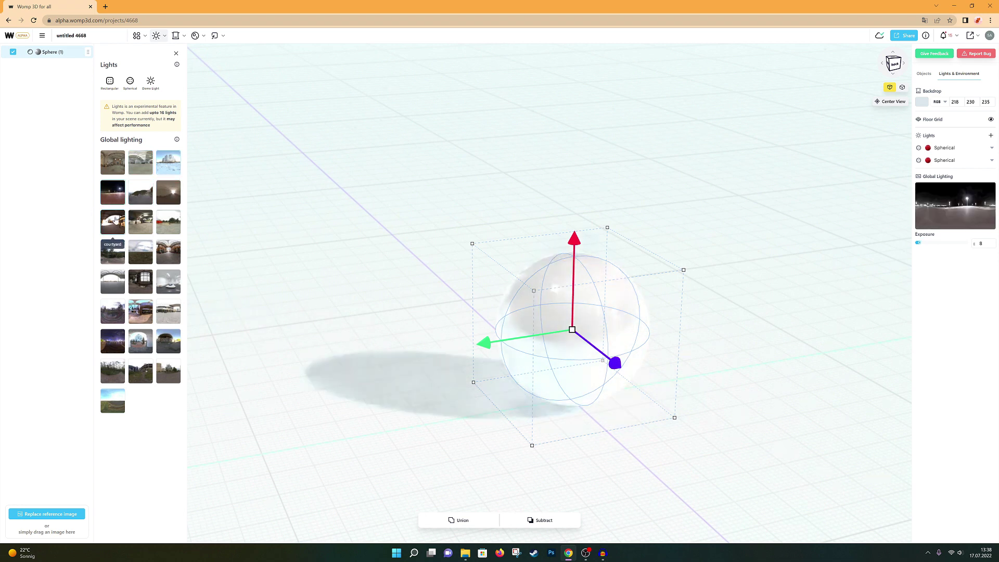
{"action": "left_click", "coordinate": [115, 221]}
{"action": "left_click_drag", "start_coordinate": [779, 297], "coordinate": [831, 314]}
{"action": "left_click", "coordinate": [141, 311]}
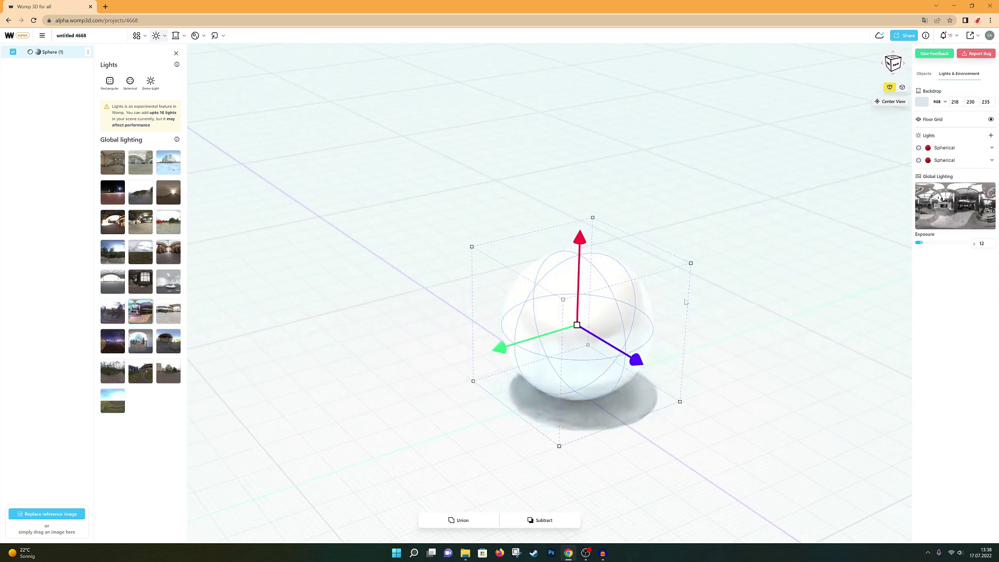
Give the sphere a red material with RGB 214, 64, 64, metalness 80 and roughness 12
{"action": "left_click", "coordinate": [921, 74]}
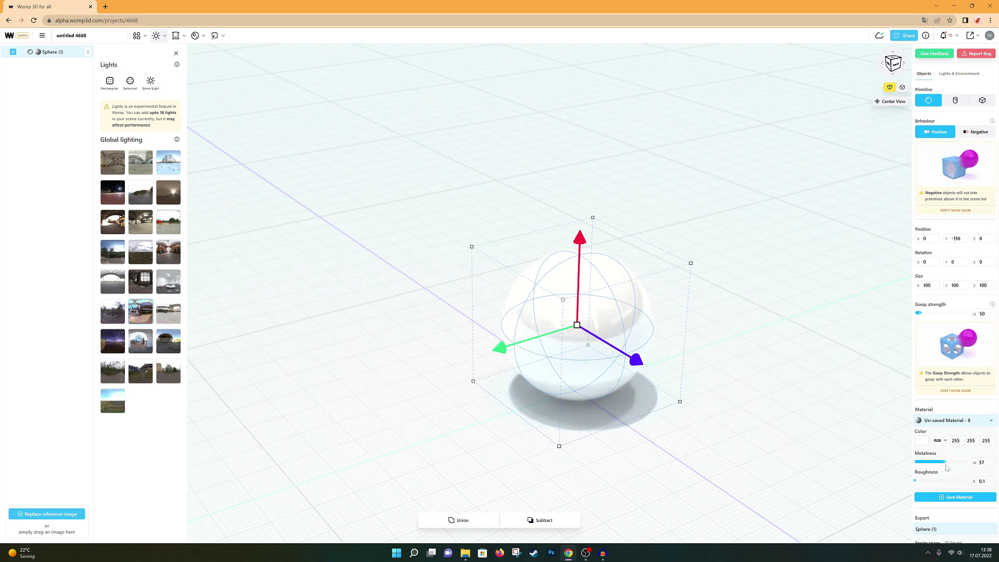
{"action": "left_click_drag", "start_coordinate": [947, 468], "coordinate": [951, 469]}
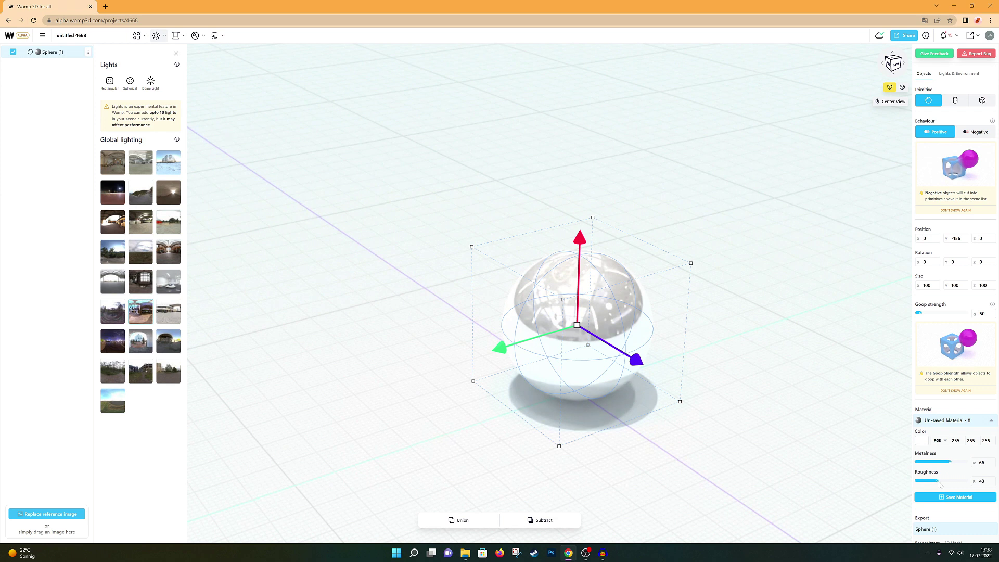
{"action": "left_click_drag", "start_coordinate": [946, 484], "coordinate": [885, 449]}
{"action": "left_click", "coordinate": [923, 441]}
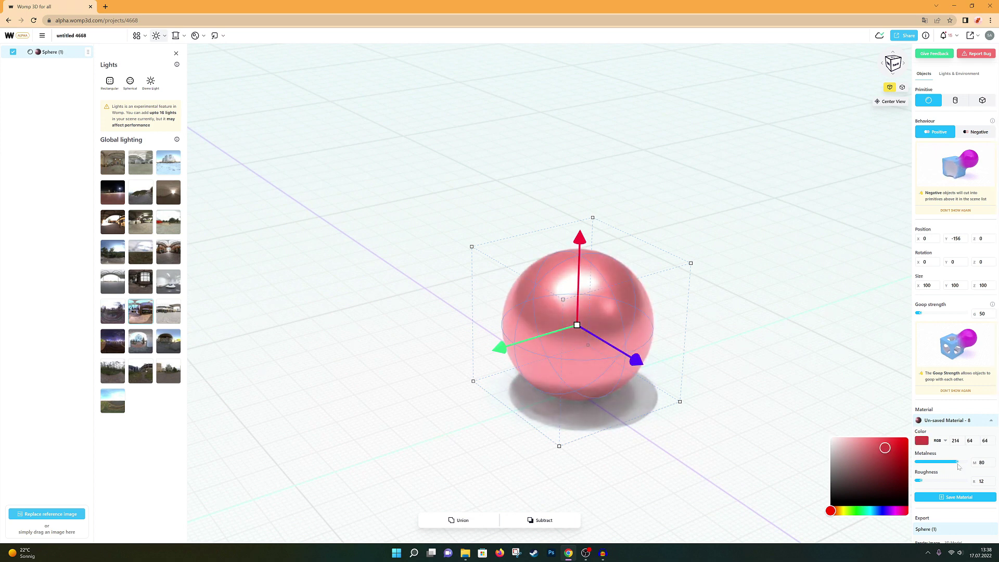
{"action": "left_click", "coordinate": [692, 345]}
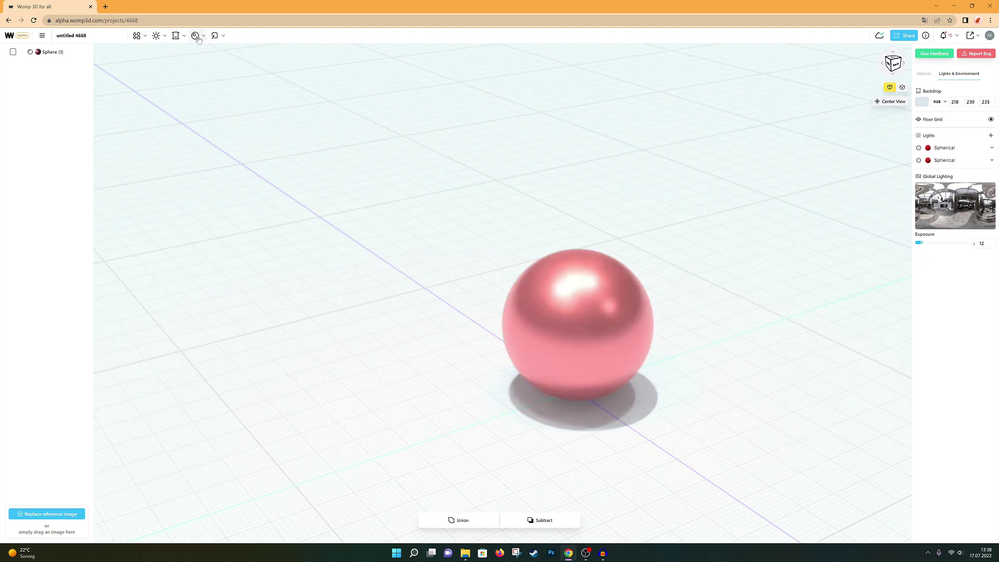
Try light pink and blue backdrops for the scene, then apply the dark purple one with RGB 77, 28, 95
{"action": "left_click", "coordinate": [176, 36]}
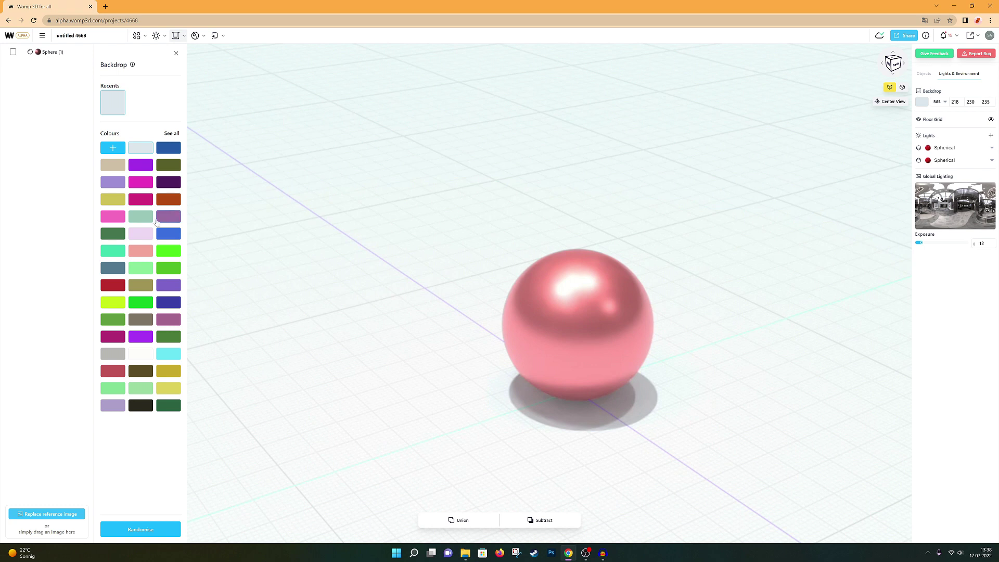
{"action": "left_click", "coordinate": [144, 237]}
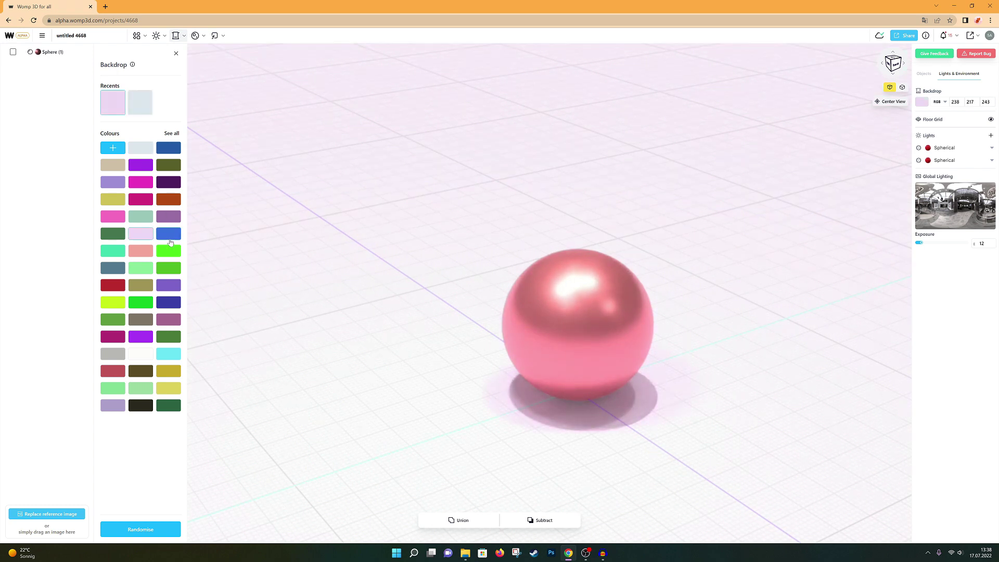
{"action": "left_click", "coordinate": [169, 235]}
{"action": "left_click", "coordinate": [168, 182]}
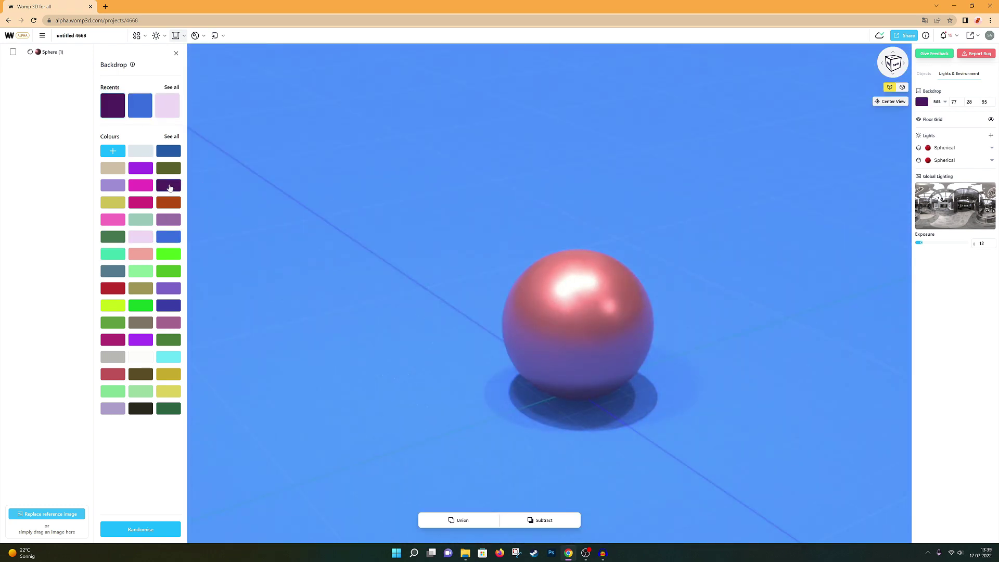
{"action": "mouse_move", "coordinate": [664, 243]}
{"action": "left_mouse_down"}
{"action": "mouse_move", "coordinate": [554, 213]}
{"action": "mouse_move", "coordinate": [632, 254]}
{"action": "mouse_move", "coordinate": [713, 264]}
{"action": "mouse_move", "coordinate": [716, 251]}
{"action": "left_mouse_up"}
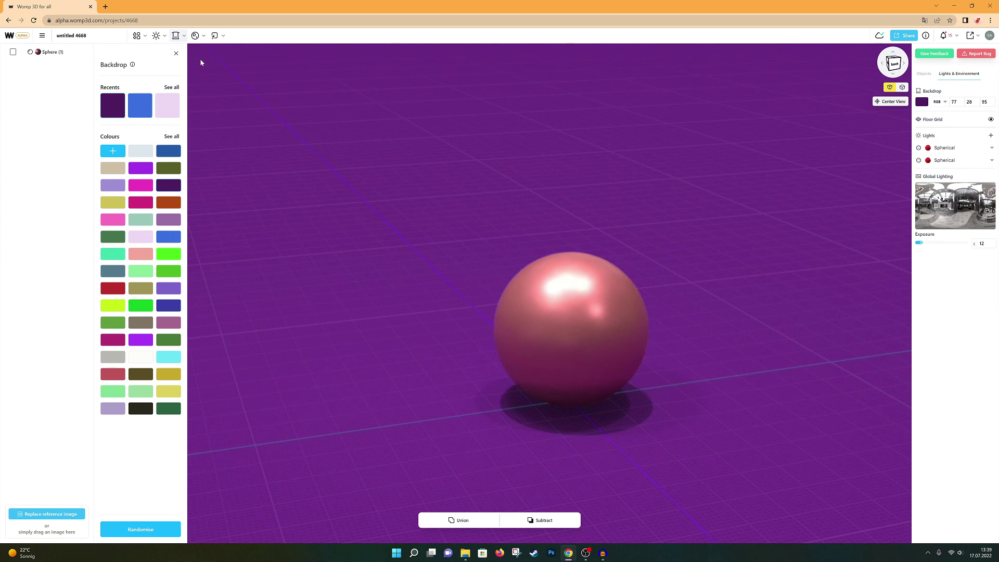
Add a spherical light and move it beside the sphere, slightly above it
{"action": "left_click", "coordinate": [155, 35]}
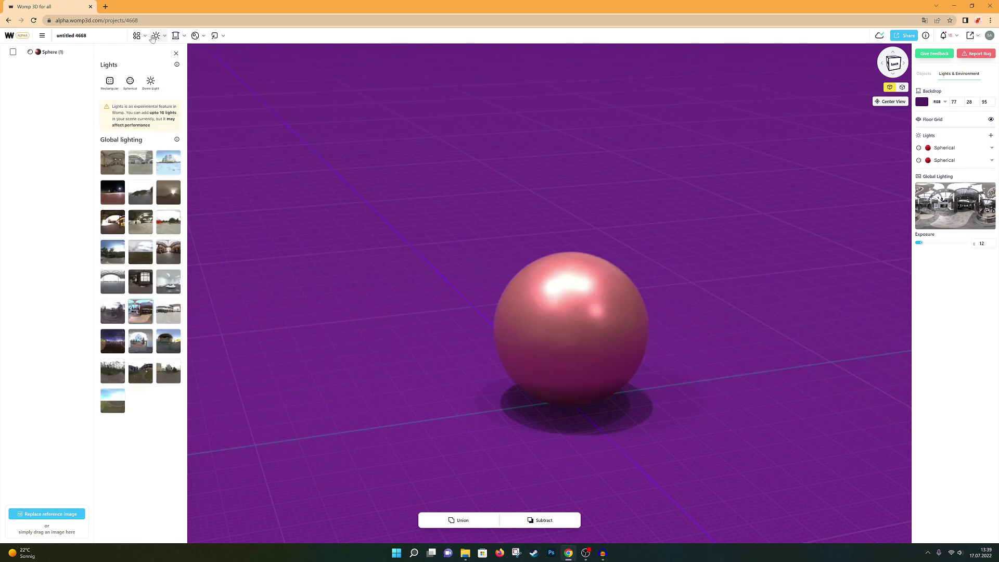
{"action": "left_click", "coordinate": [130, 83]}
{"action": "left_click_drag", "start_coordinate": [593, 218], "coordinate": [769, 264]}
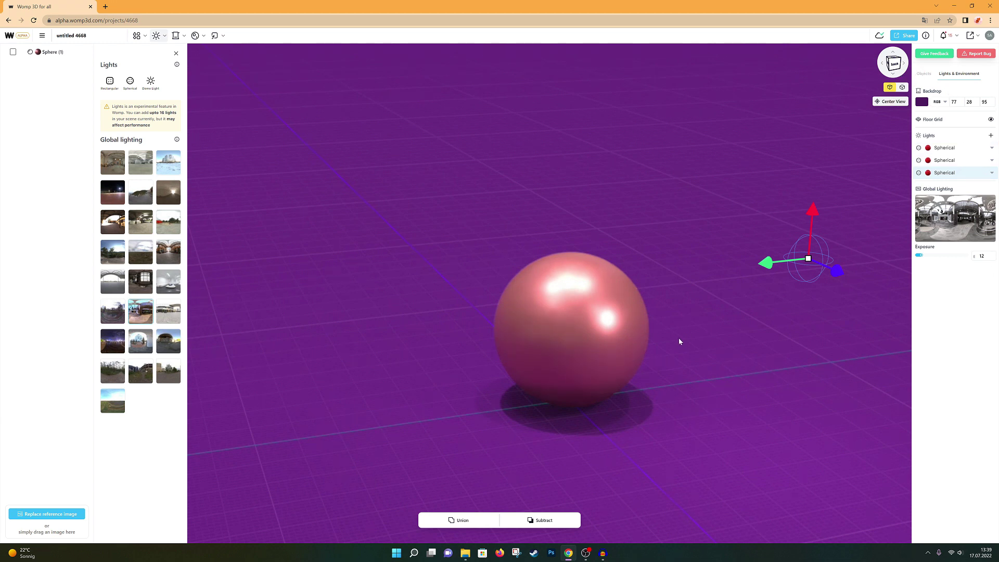
{"action": "mouse_move", "coordinate": [709, 341]}
{"action": "left_mouse_down"}
{"action": "mouse_move", "coordinate": [509, 330]}
{"action": "mouse_move", "coordinate": [453, 312]}
{"action": "mouse_move", "coordinate": [683, 323]}
{"action": "mouse_move", "coordinate": [787, 355]}
{"action": "mouse_move", "coordinate": [761, 373]}
{"action": "mouse_move", "coordinate": [505, 344]}
{"action": "mouse_move", "coordinate": [367, 305]}
{"action": "mouse_move", "coordinate": [564, 333]}
{"action": "mouse_move", "coordinate": [711, 339]}
{"action": "mouse_move", "coordinate": [495, 339]}
{"action": "mouse_move", "coordinate": [708, 341]}
{"action": "left_mouse_up"}
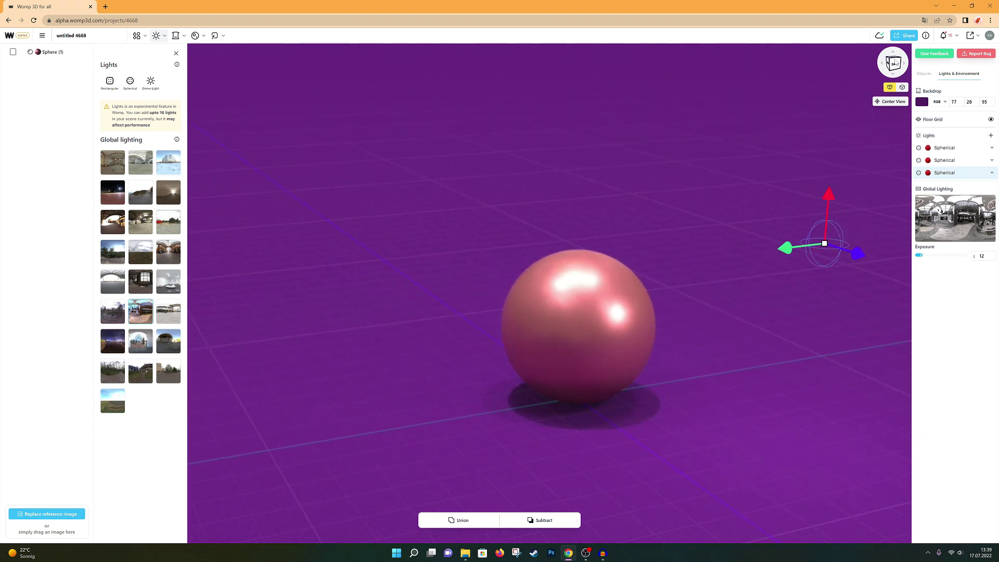
Inspect the lit sphere from below, from directly above and from an angled perspective view
{"action": "left_click", "coordinate": [893, 73]}
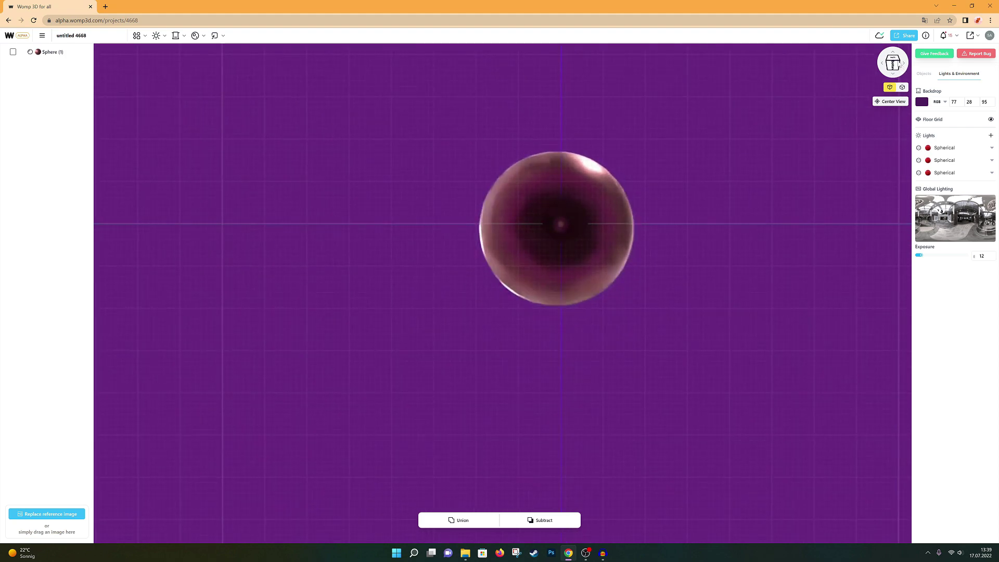
{"action": "left_click", "coordinate": [894, 62]}
{"action": "left_click", "coordinate": [894, 51]}
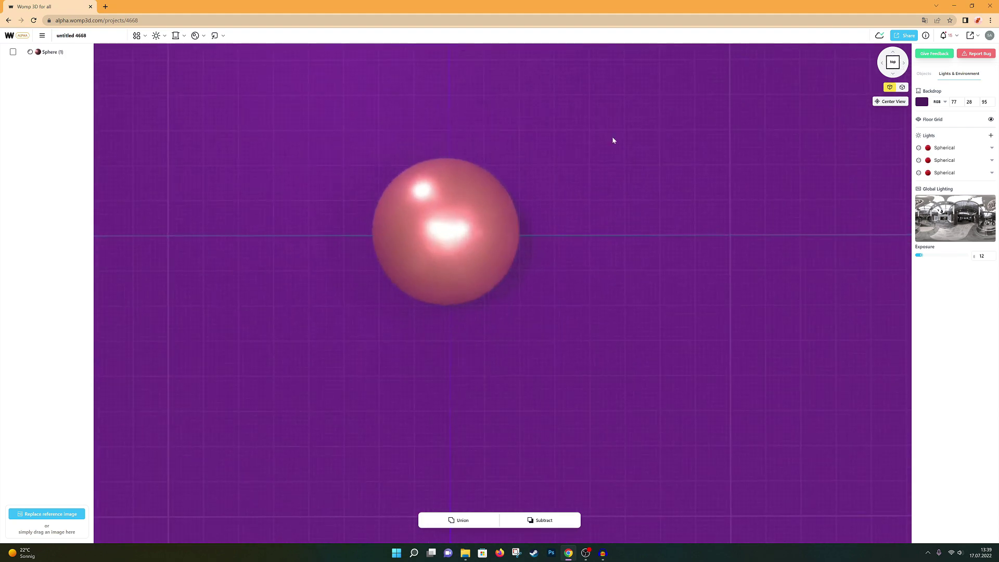
{"action": "left_click", "coordinate": [891, 76]}
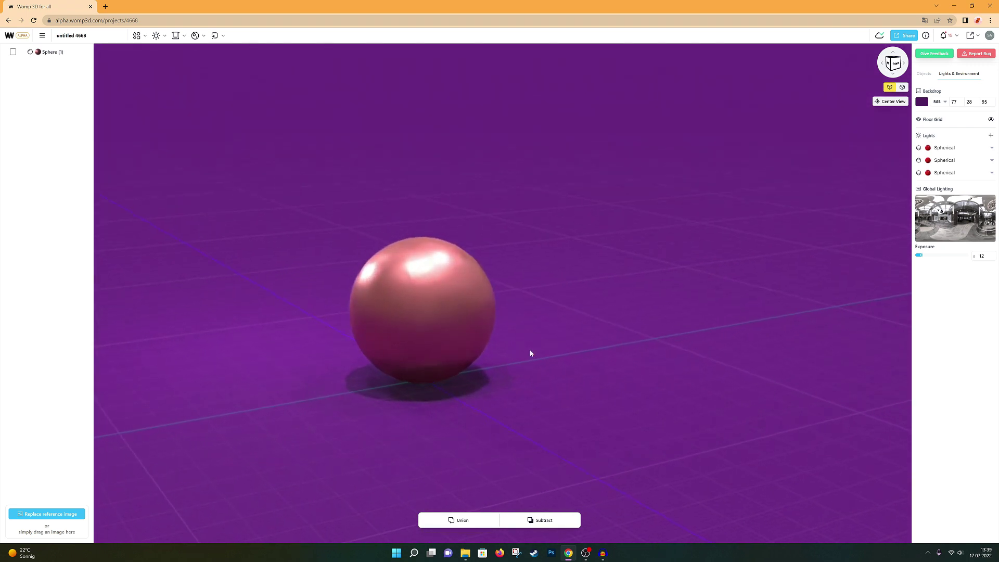
{"action": "left_click", "coordinate": [519, 369]}
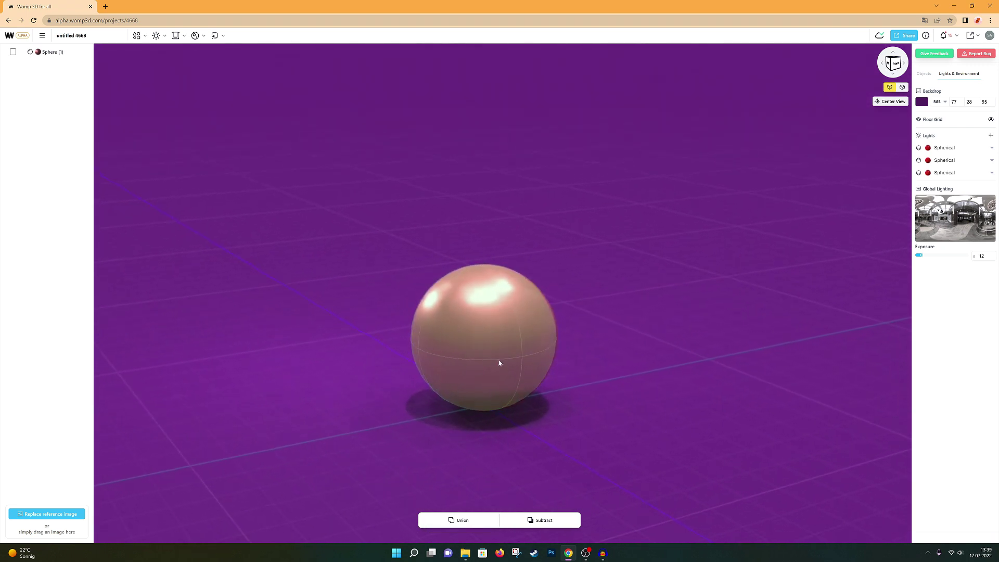